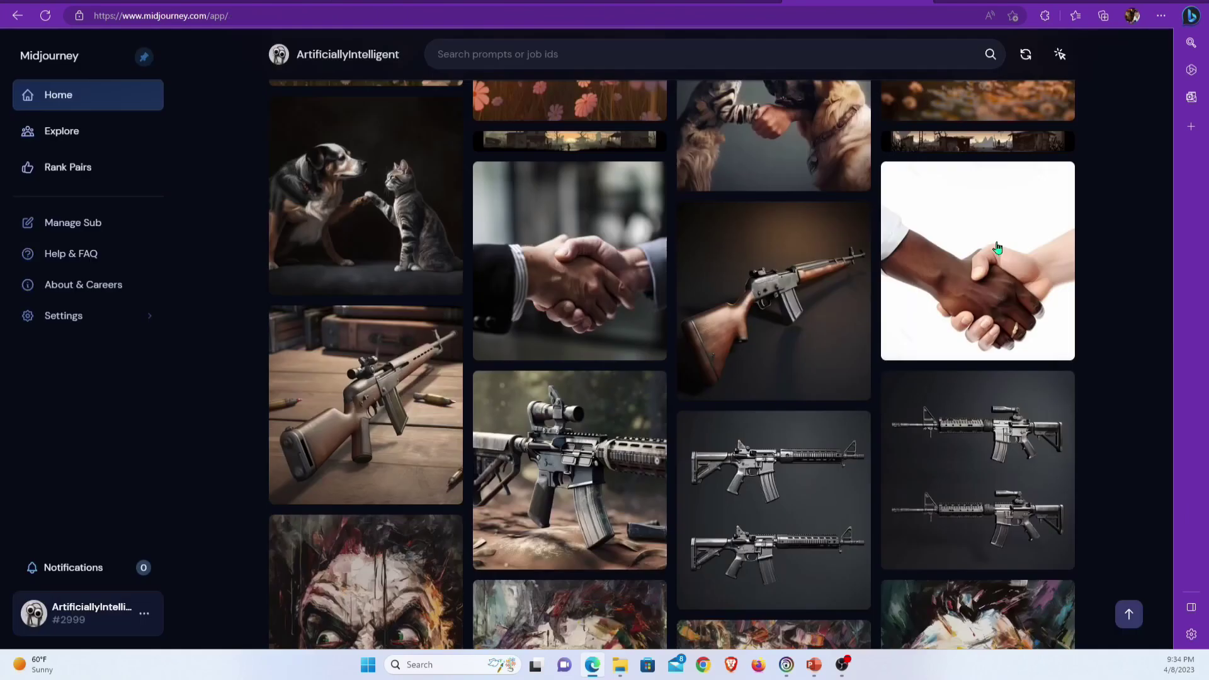
# Browse the Midjourney gallery and view the upscaled dark angel image with the glowing green halo at full size
pyautogui.scroll(-15, 890, 306)
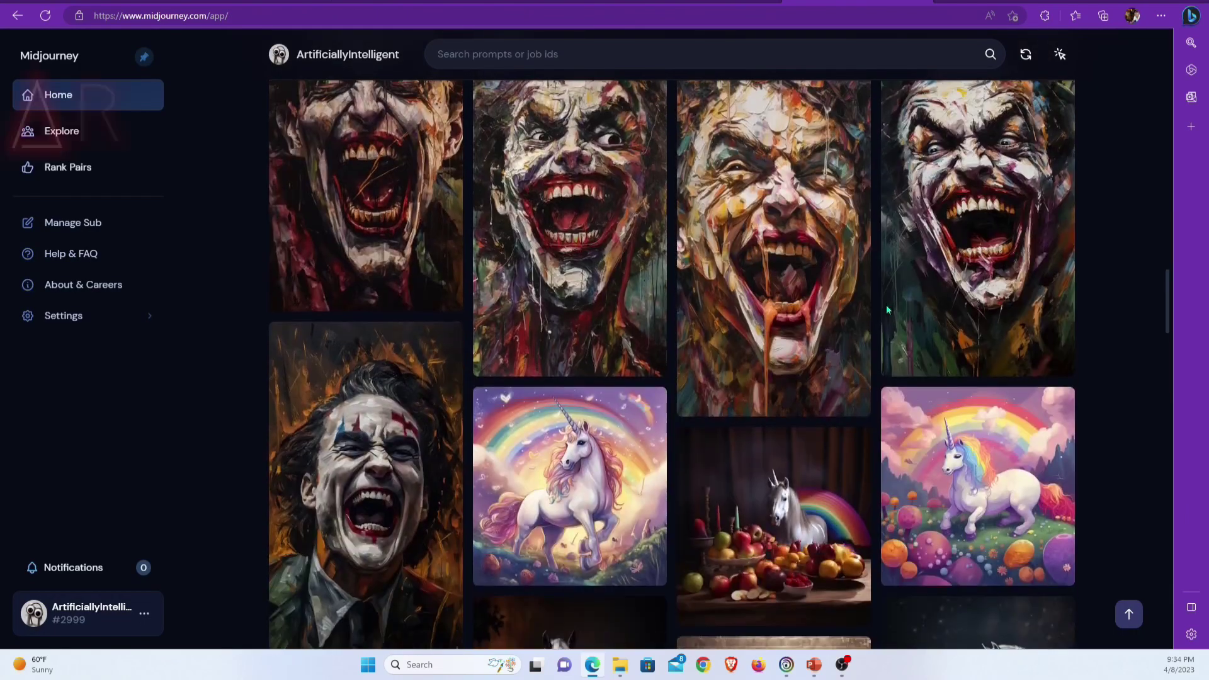
pyautogui.scroll(-15, 887, 329)
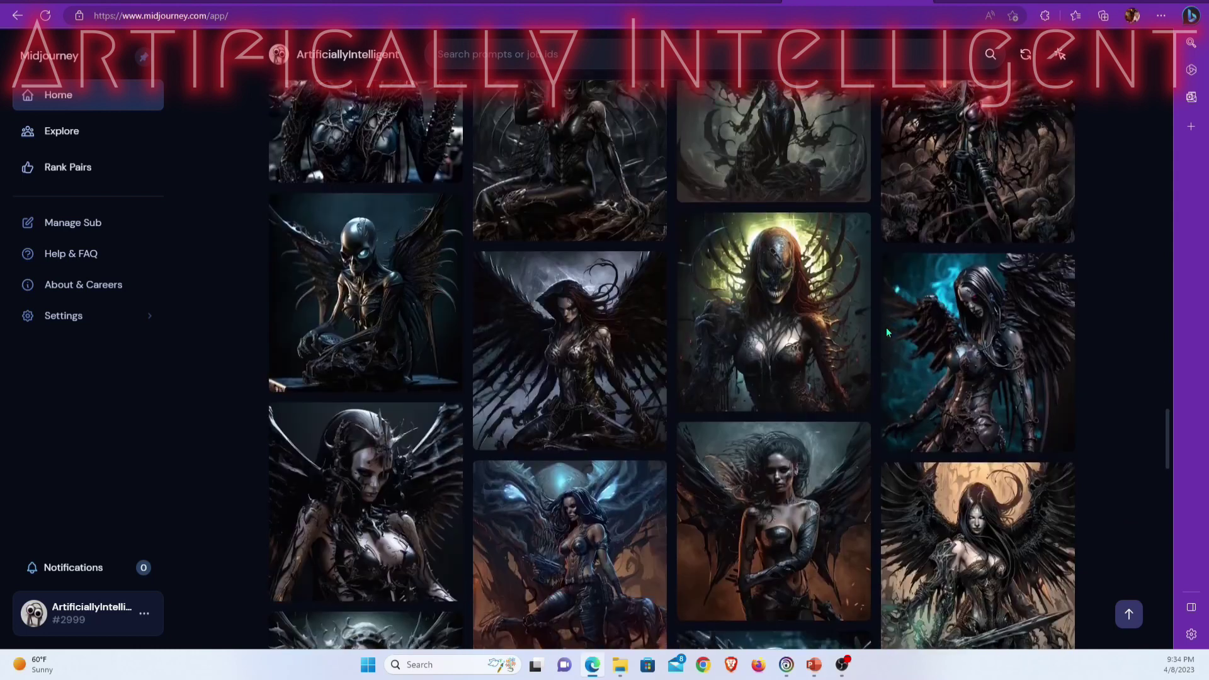
pyautogui.moveTo(894, 335)
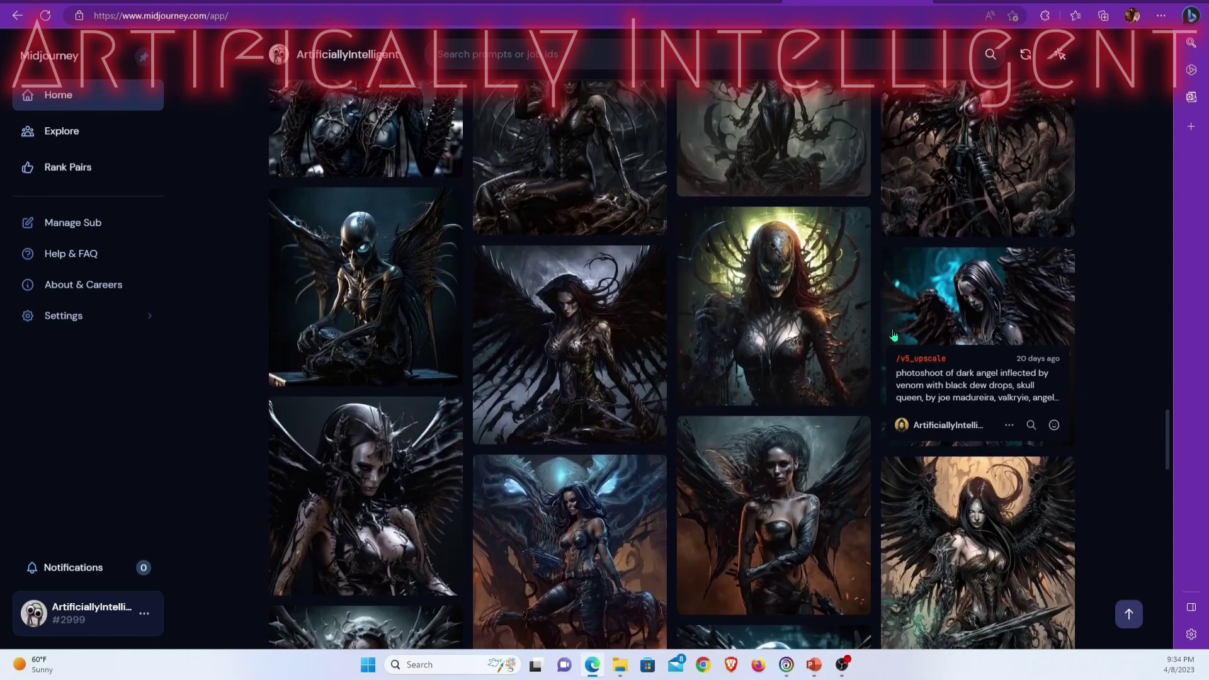
pyautogui.click(829, 258)
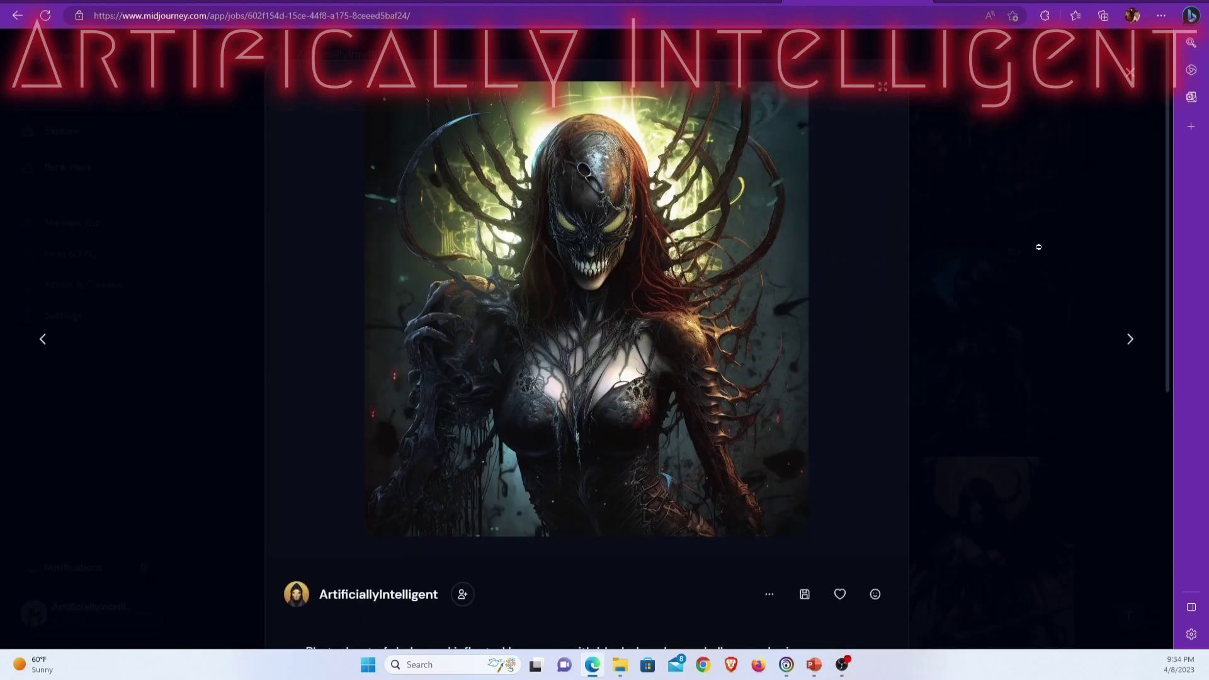
pyautogui.click(1038, 247)
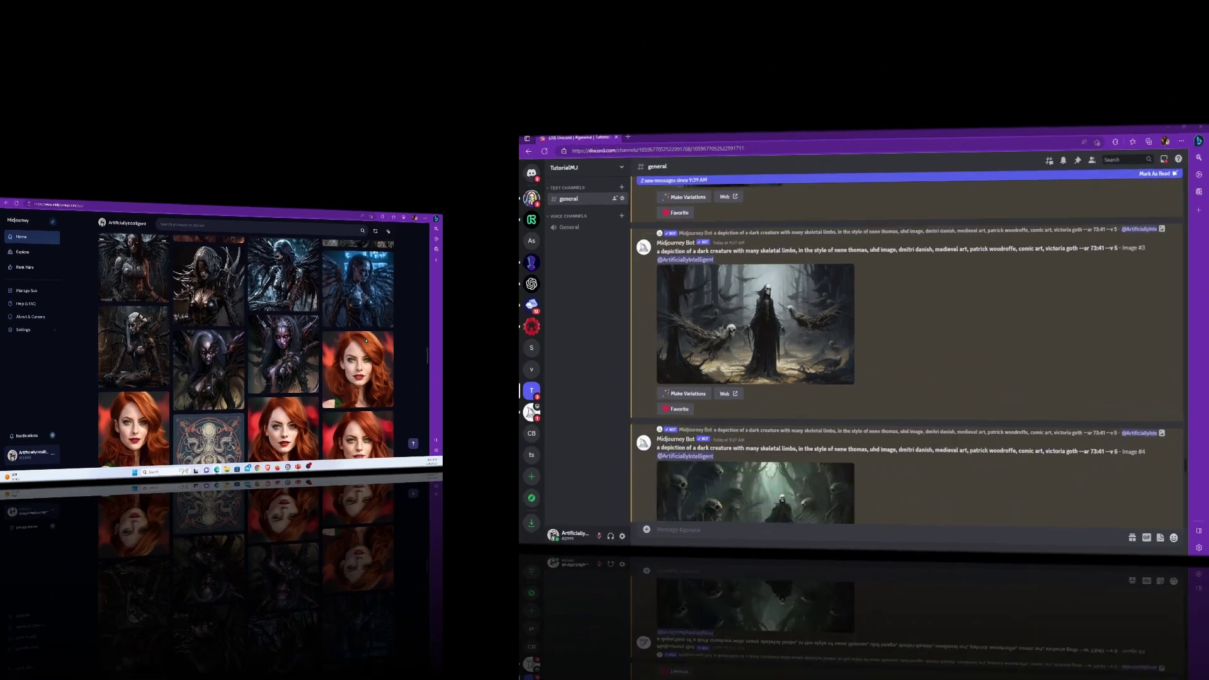
# Switch to the Discord general channel and run /describe on the horned, winged skull angel image
pyautogui.scroll(-10, 881, 353)
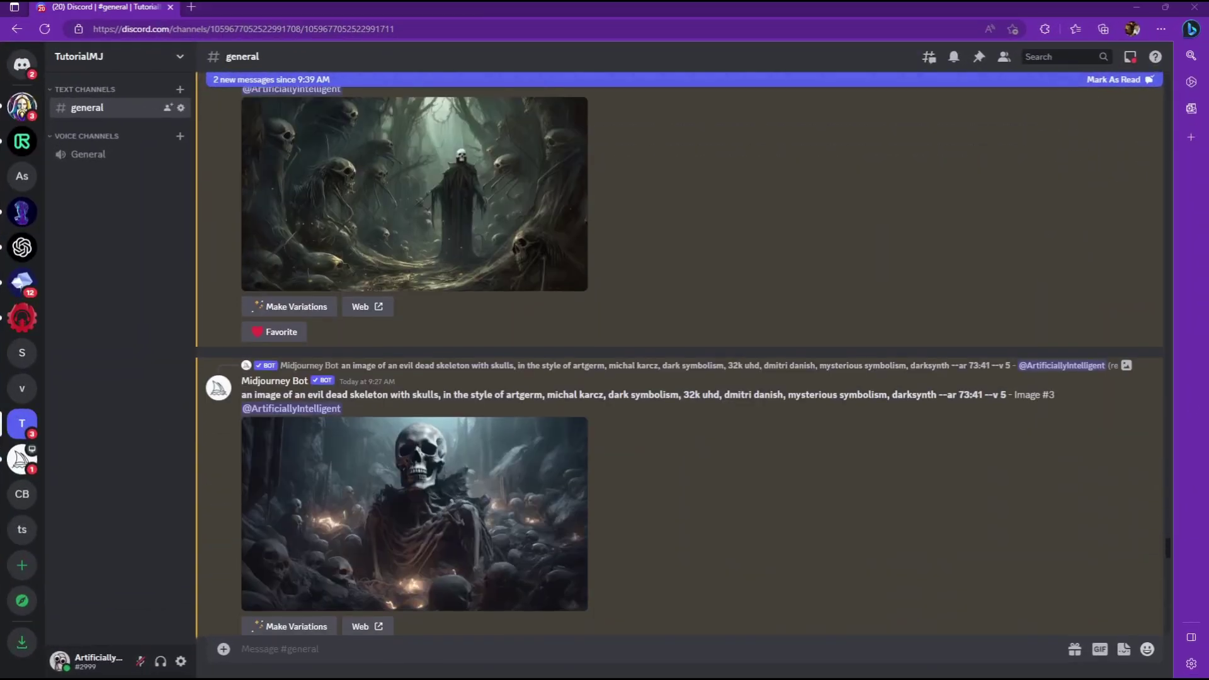
pyautogui.scroll(-7, 679, 352)
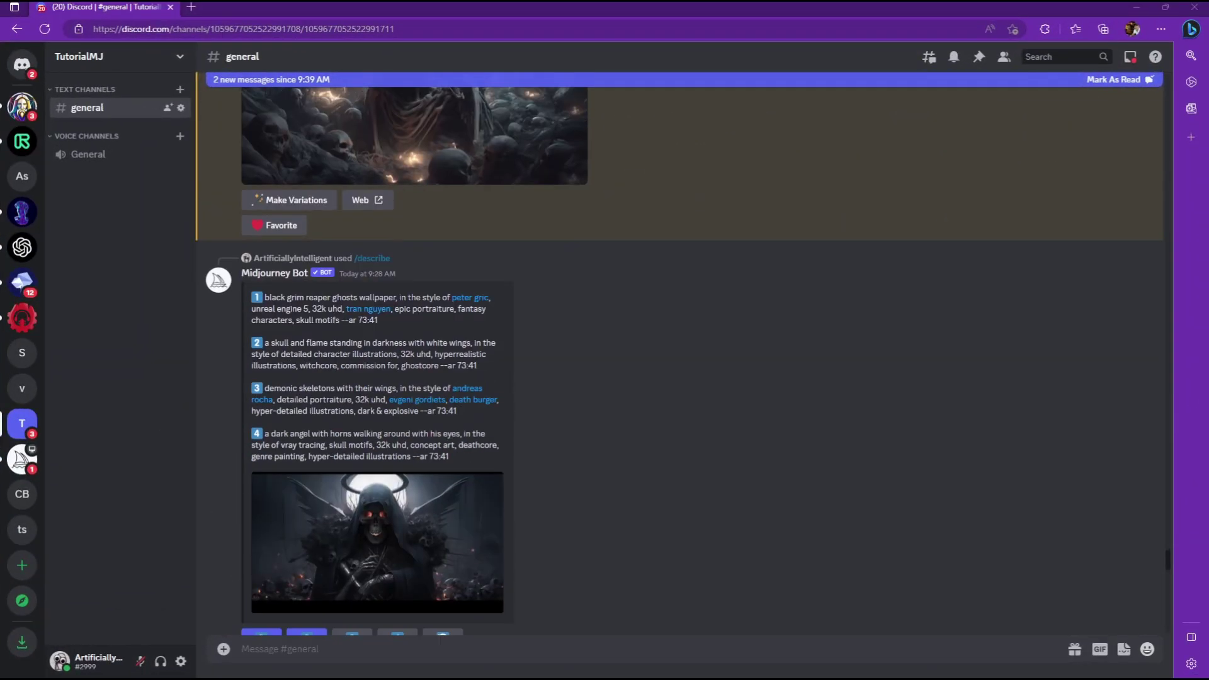
pyautogui.scroll(-10, 678, 362)
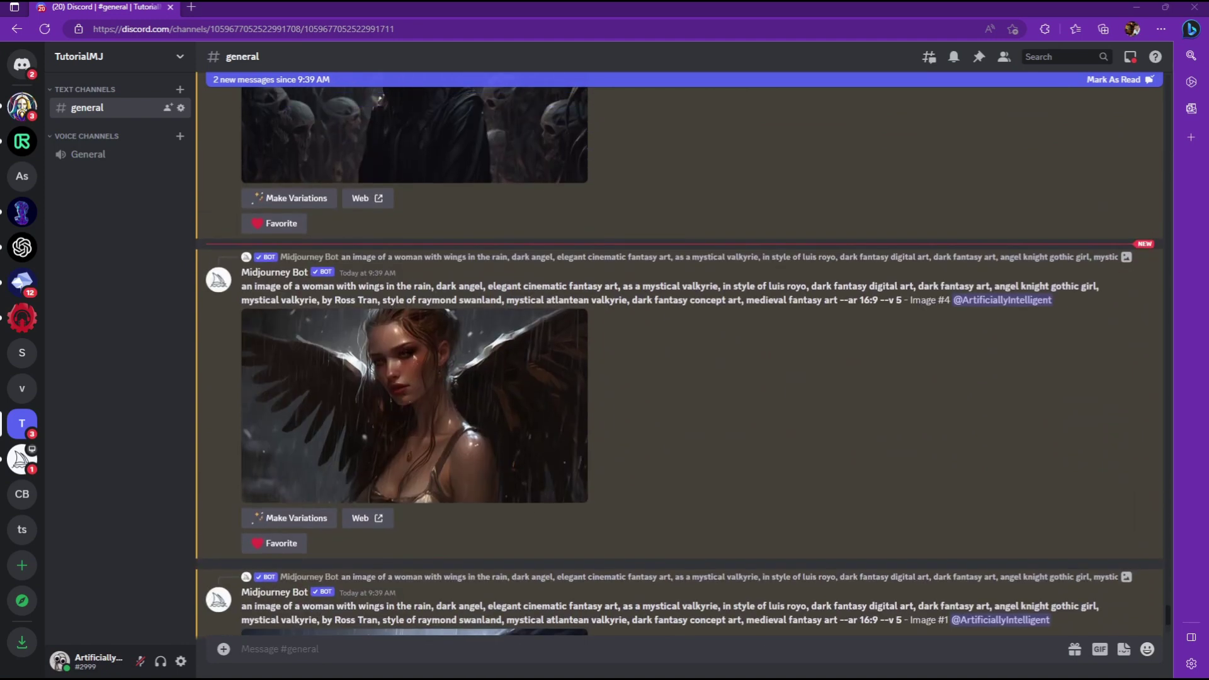
pyautogui.scroll(-4, 678, 353)
pyautogui.click(454, 639)
pyautogui.write('/de')
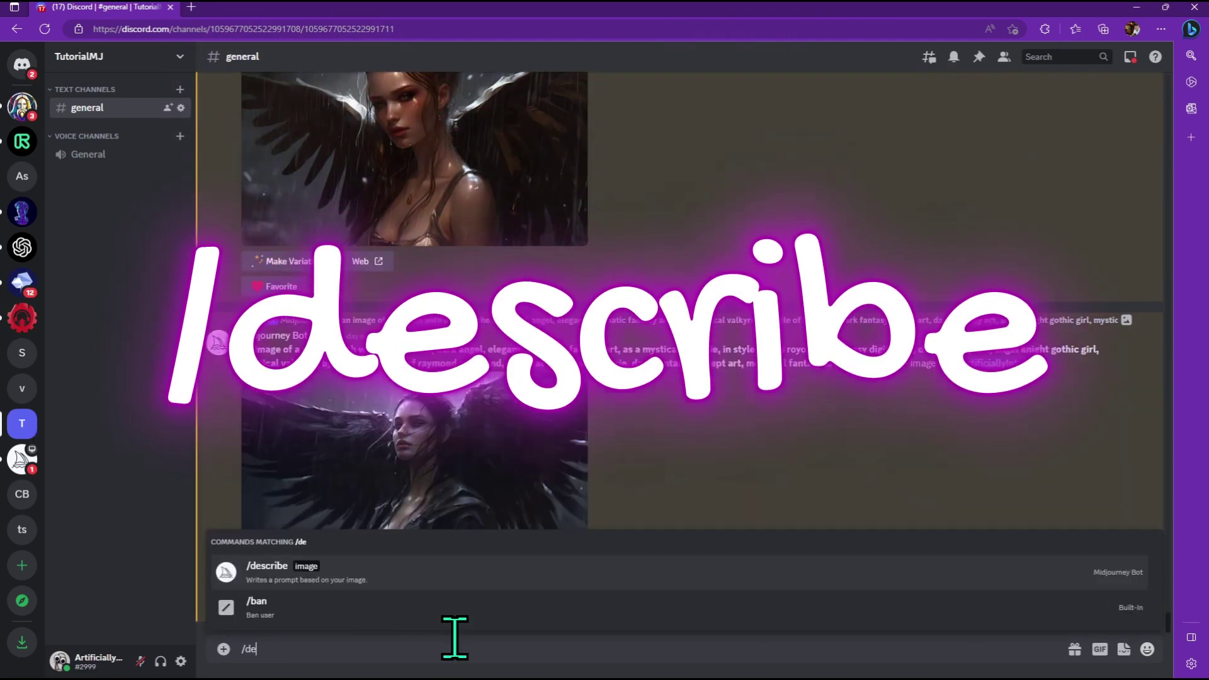
pyautogui.press('Return')
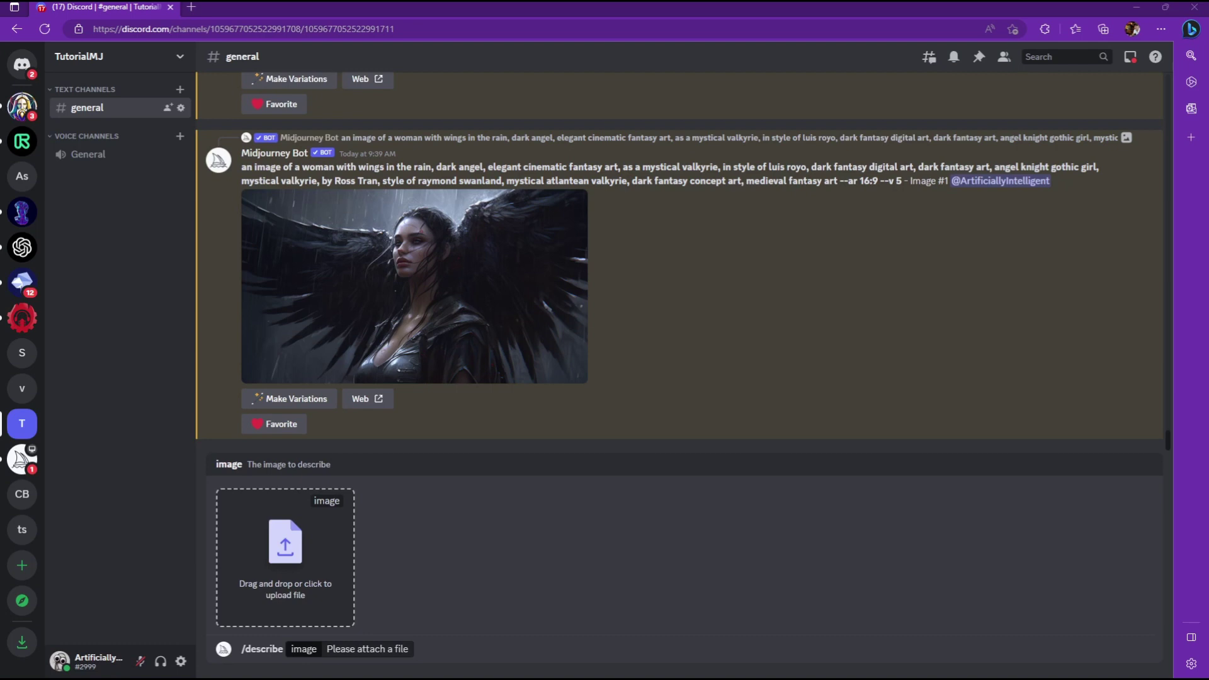
pyautogui.moveTo(1197, 378); pyautogui.dragTo(435, 392)
pyautogui.press('Return')
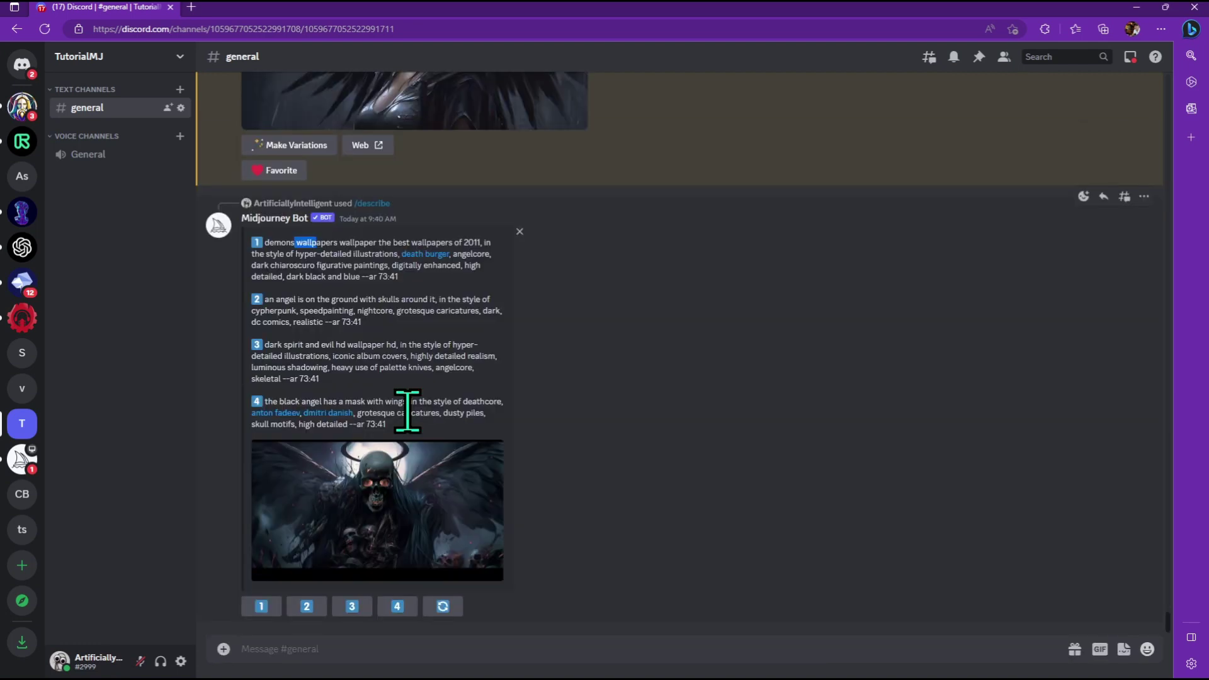
# Submit the third suggested prompt, "dark spirit and evil hd wallpaper hd", for image generation
pyautogui.click(361, 612)
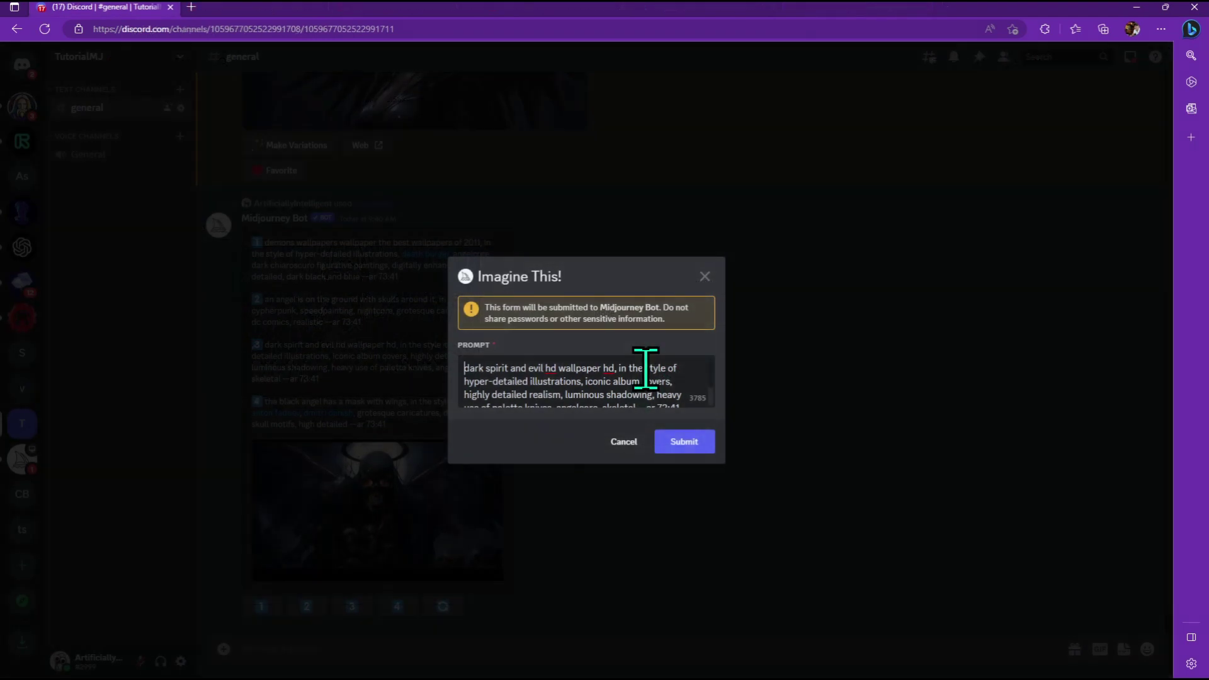
pyautogui.scroll(-1, 645, 381)
pyautogui.click(675, 441)
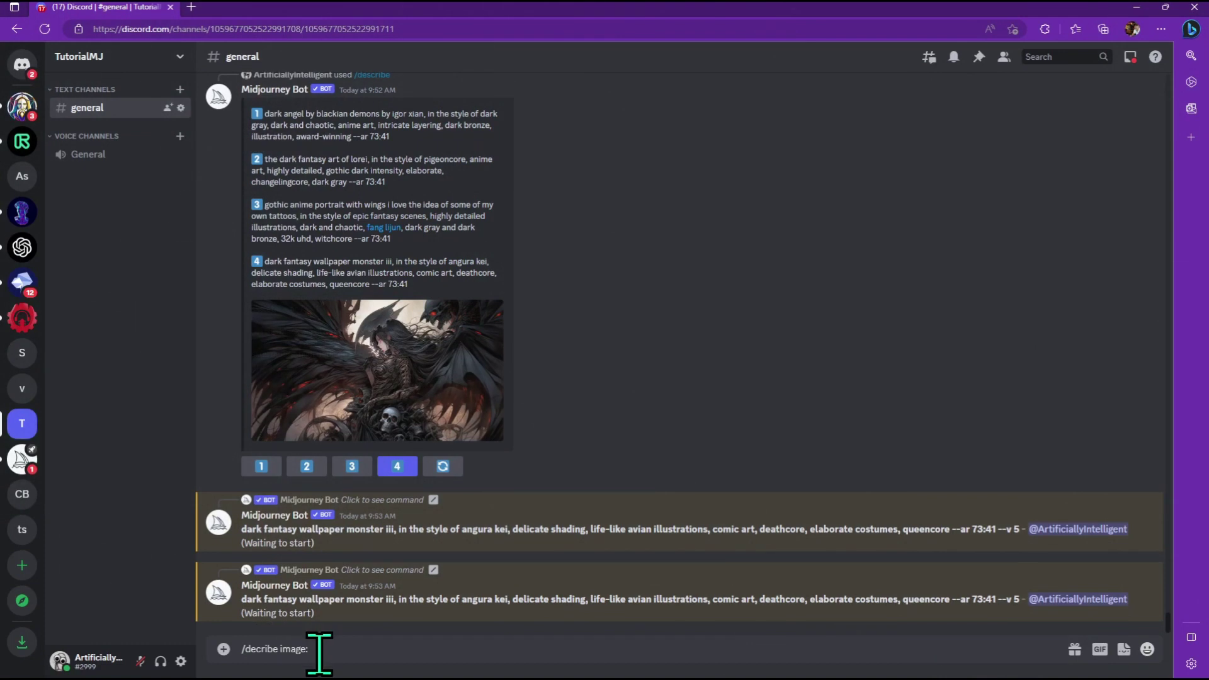
# Clear the mistyped command from the message and run /describe on the image 0_1.png
pyautogui.hotkey('ctrl', 'a')
pyautogui.press('BackSpace')
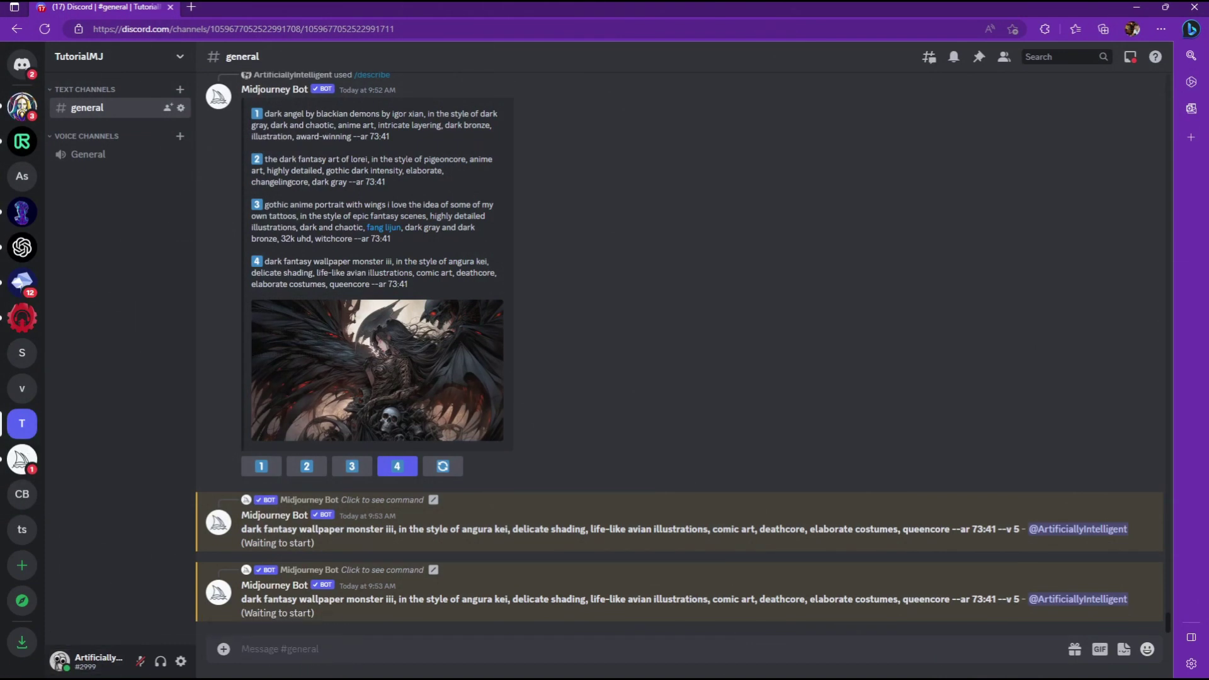
pyautogui.write('/')
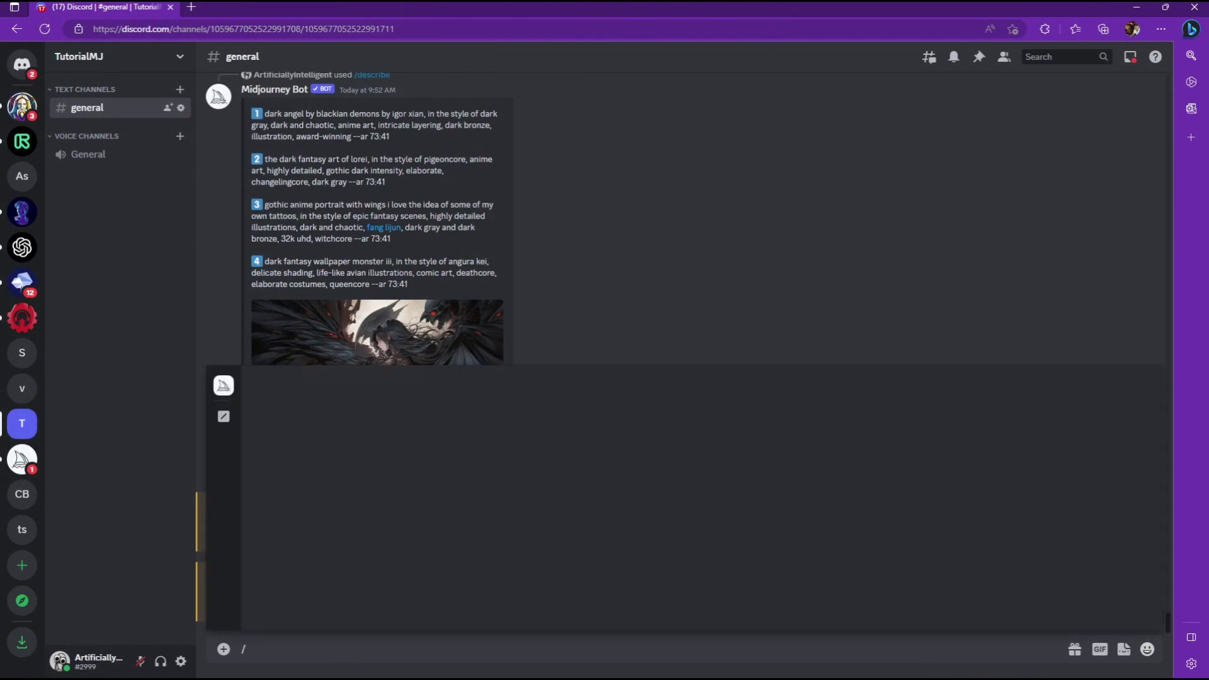
pyautogui.write('des')
pyautogui.press('Return')
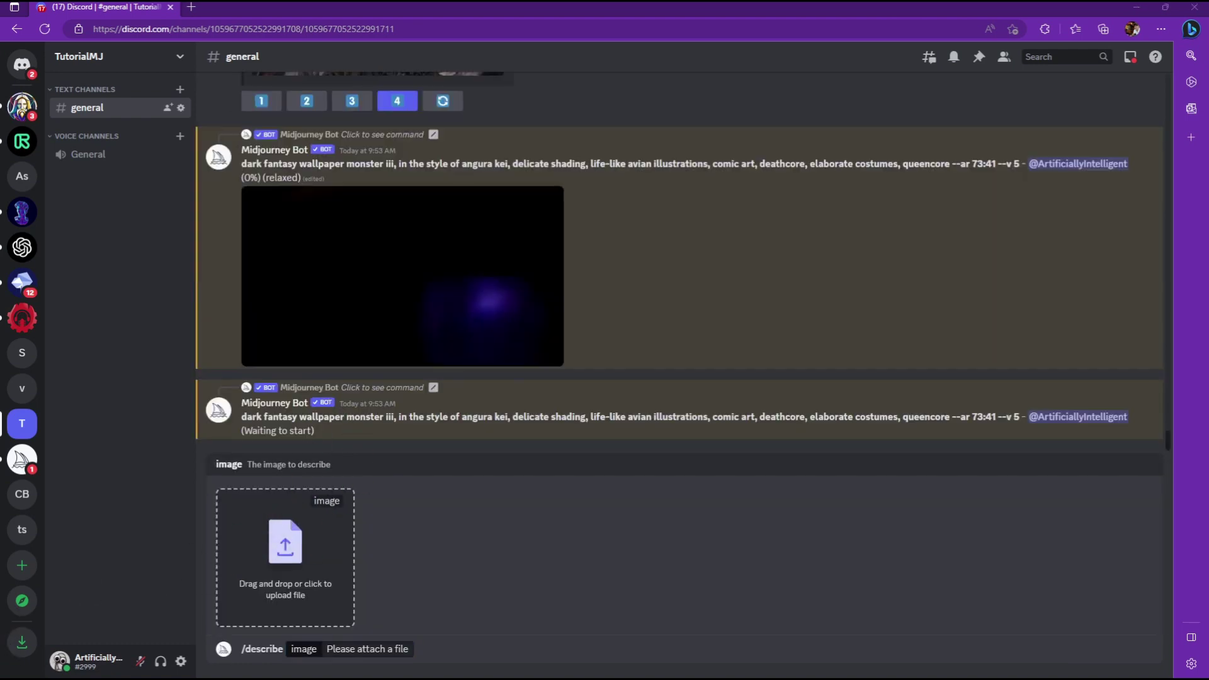
pyautogui.moveTo(1208, 445); pyautogui.dragTo(655, 445)
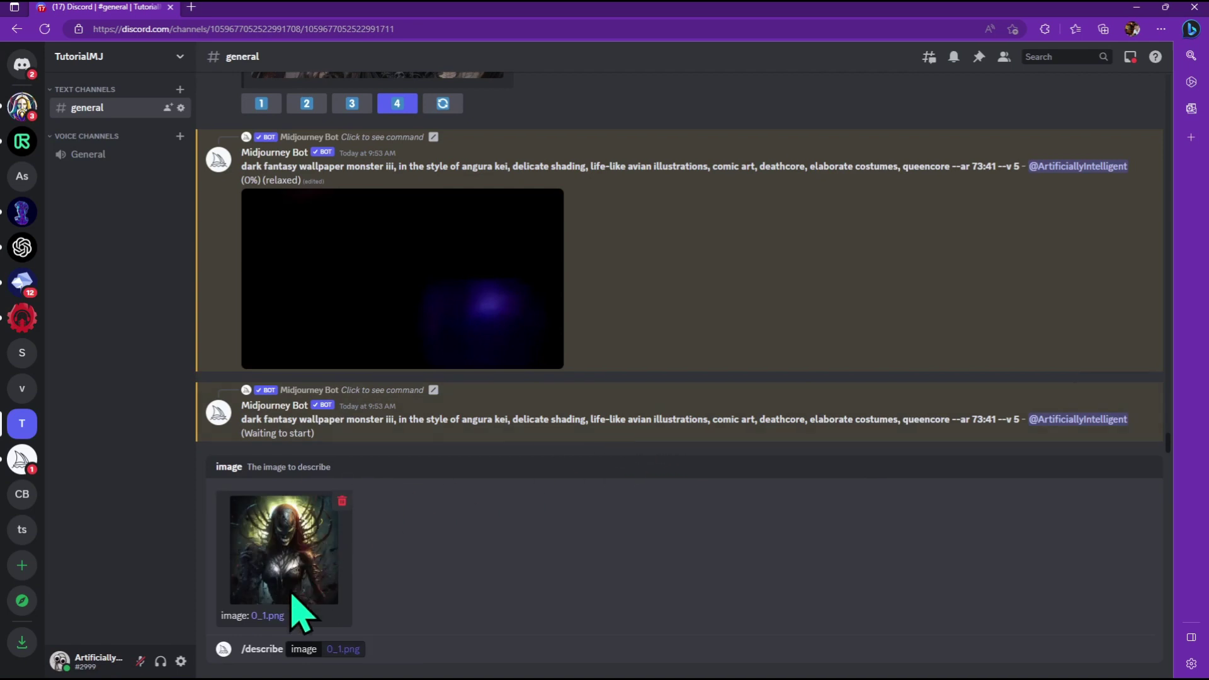
pyautogui.press('Return')
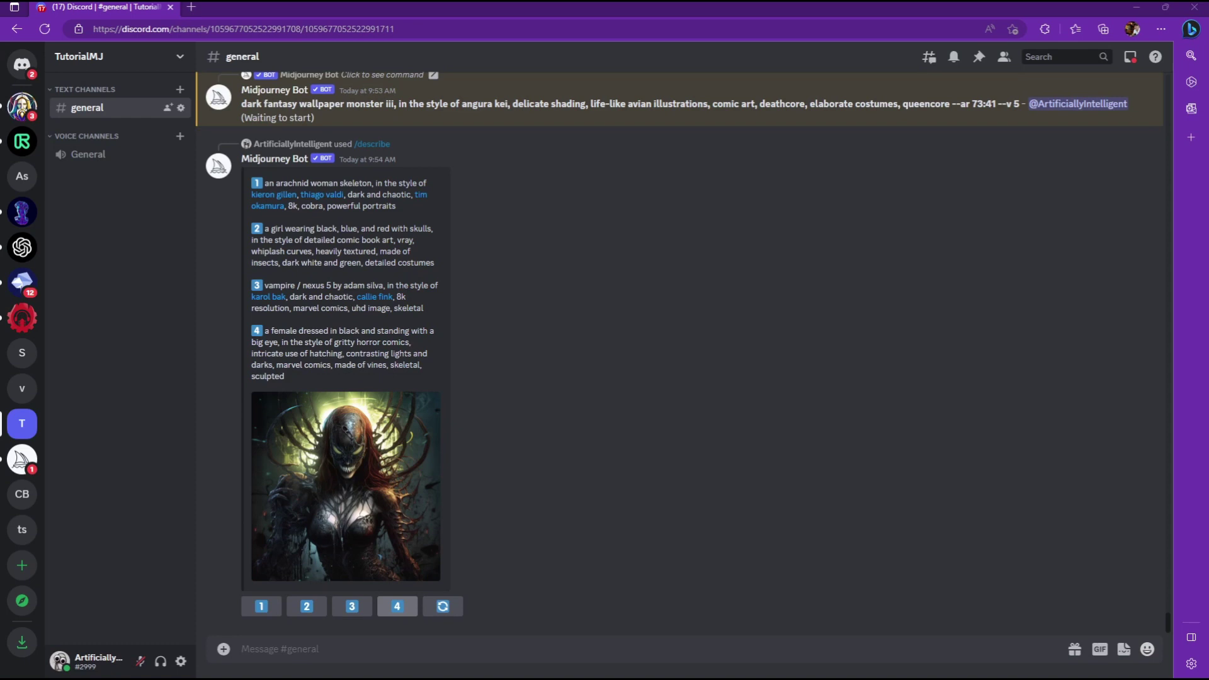
pyautogui.click(397, 606)
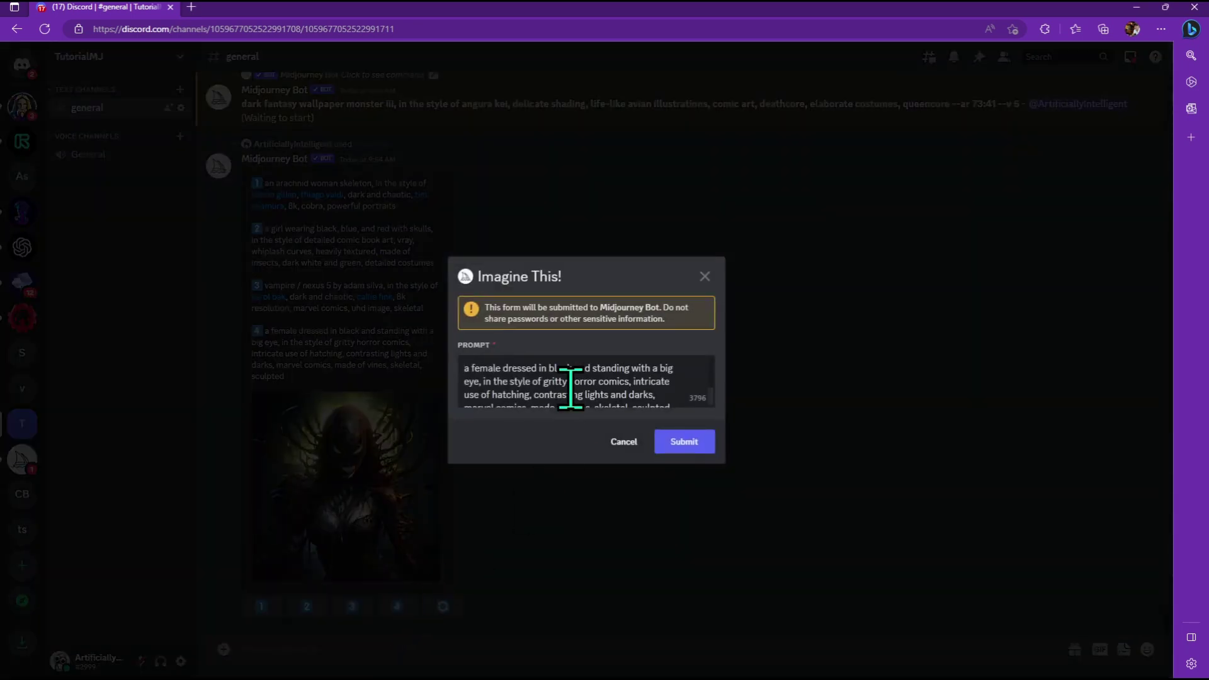
pyautogui.hotkey('ctrl', 'End')
pyautogui.write('--v 5')
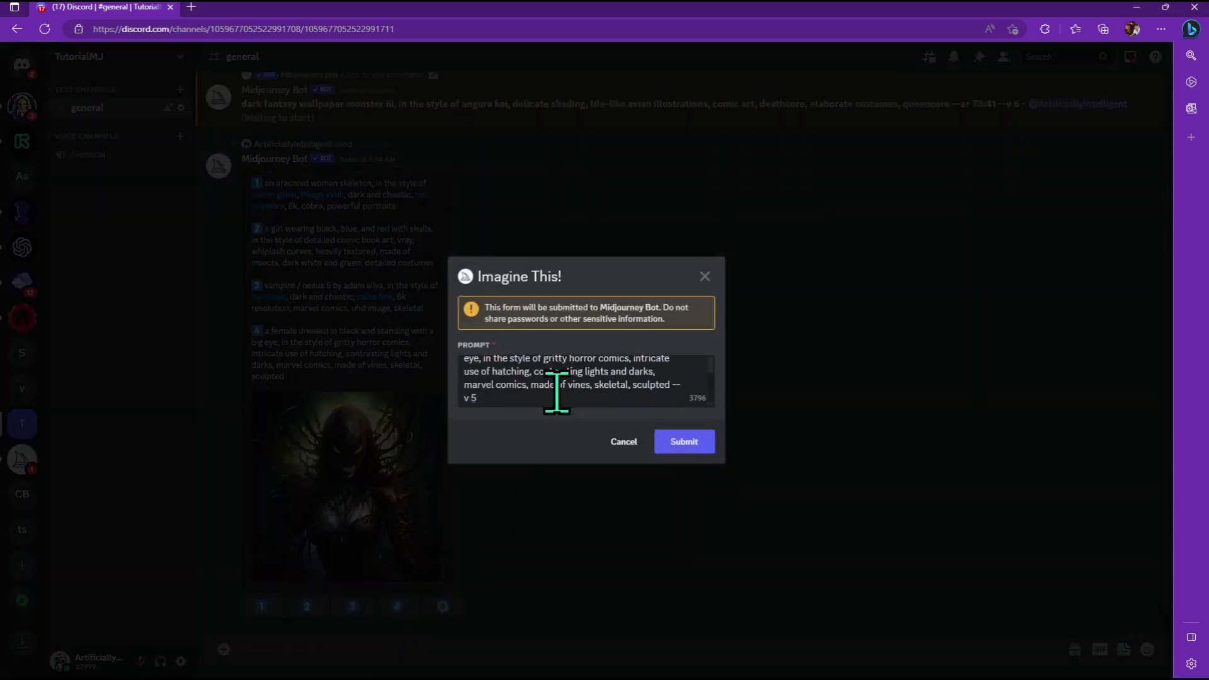
pyautogui.click(623, 443)
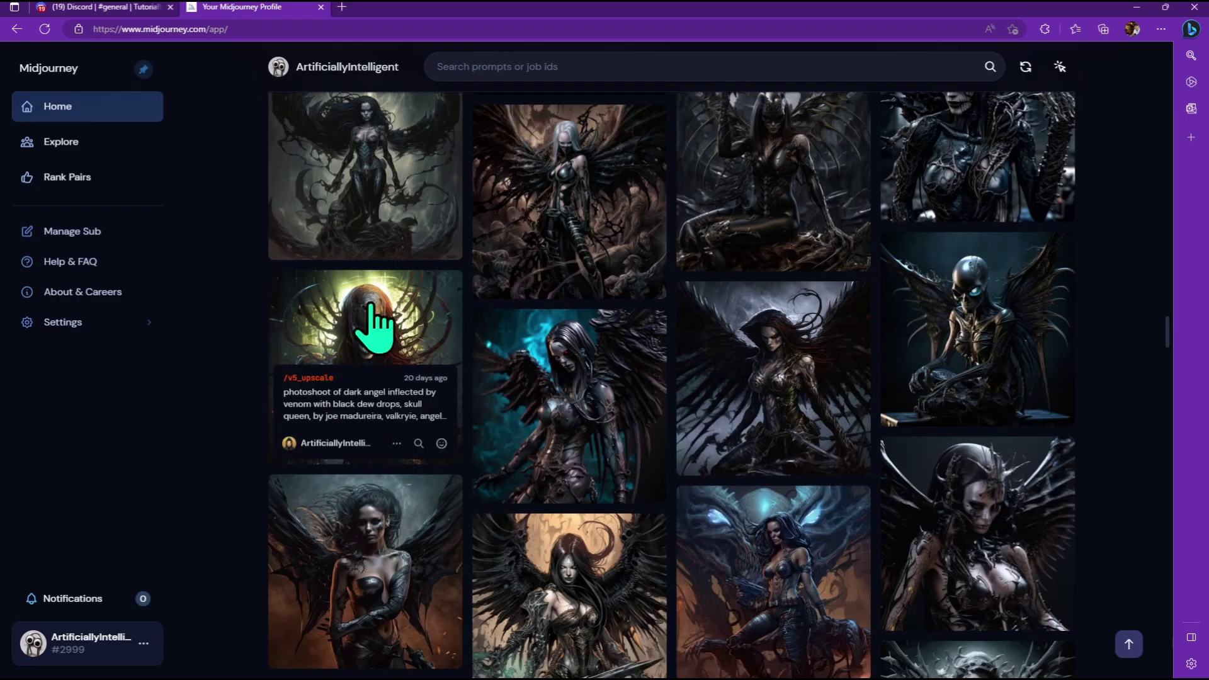
# On the Midjourney profile, open the dark angel image with the green halo and examine its original prompt
pyautogui.click(359, 346)
pyautogui.scroll(-3, 617, 396)
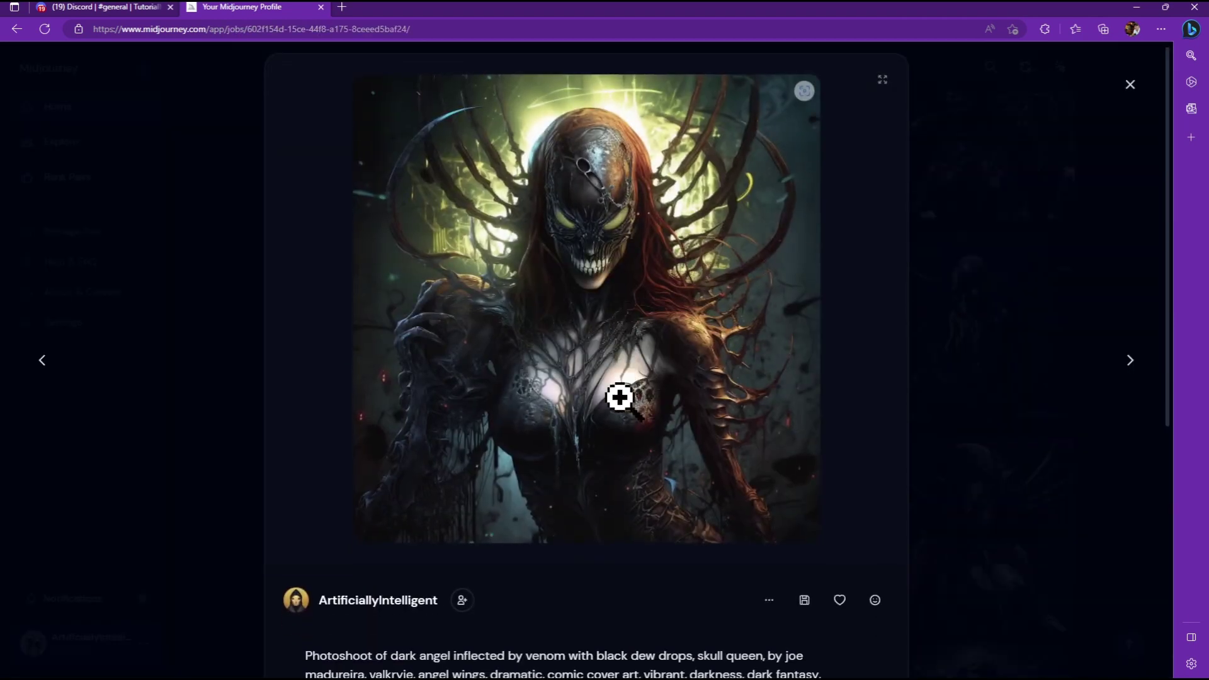
pyautogui.scroll(1, 617, 401)
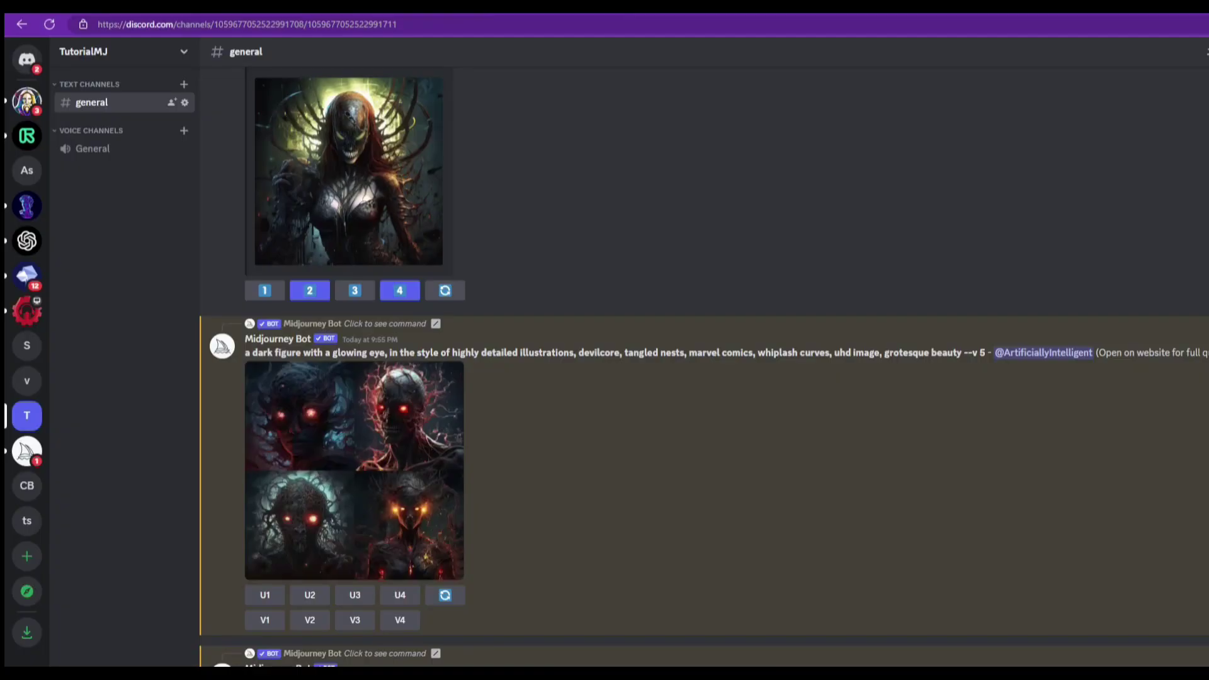
# Review the generated grids in the Discord channel and enlarge the first "infused with venom black dew drops" skull grid
pyautogui.scroll(-4, 703, 366)
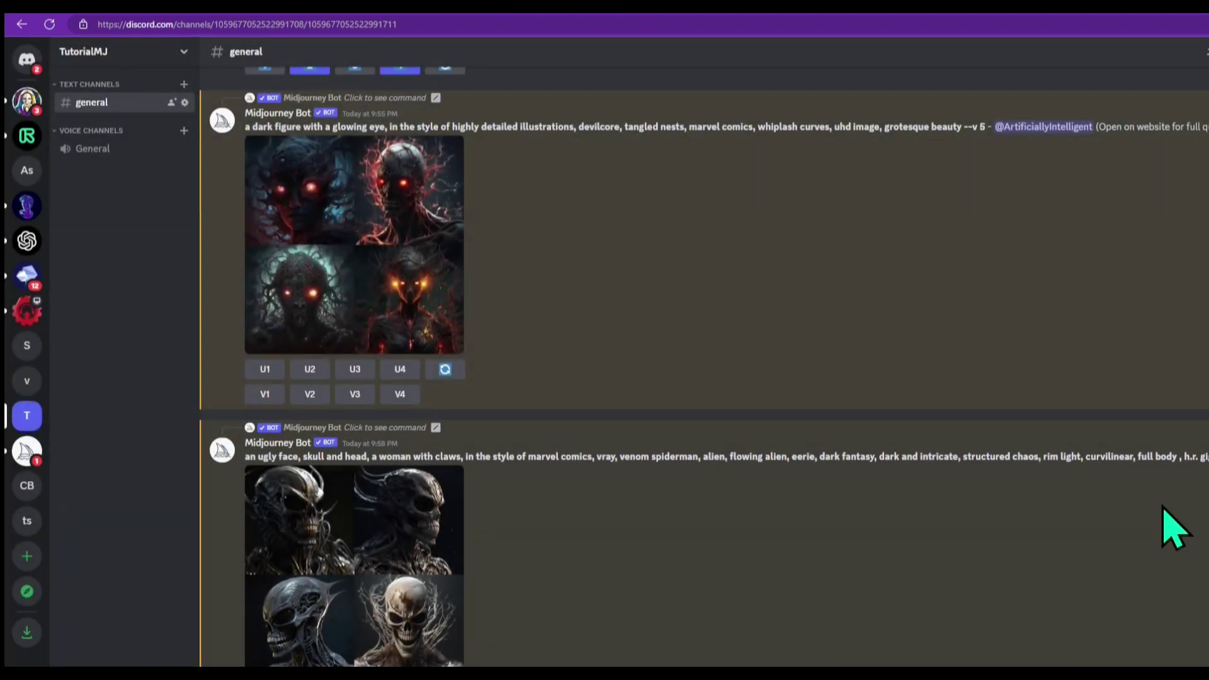
pyautogui.scroll(-5, 680, 532)
pyautogui.click(365, 658)
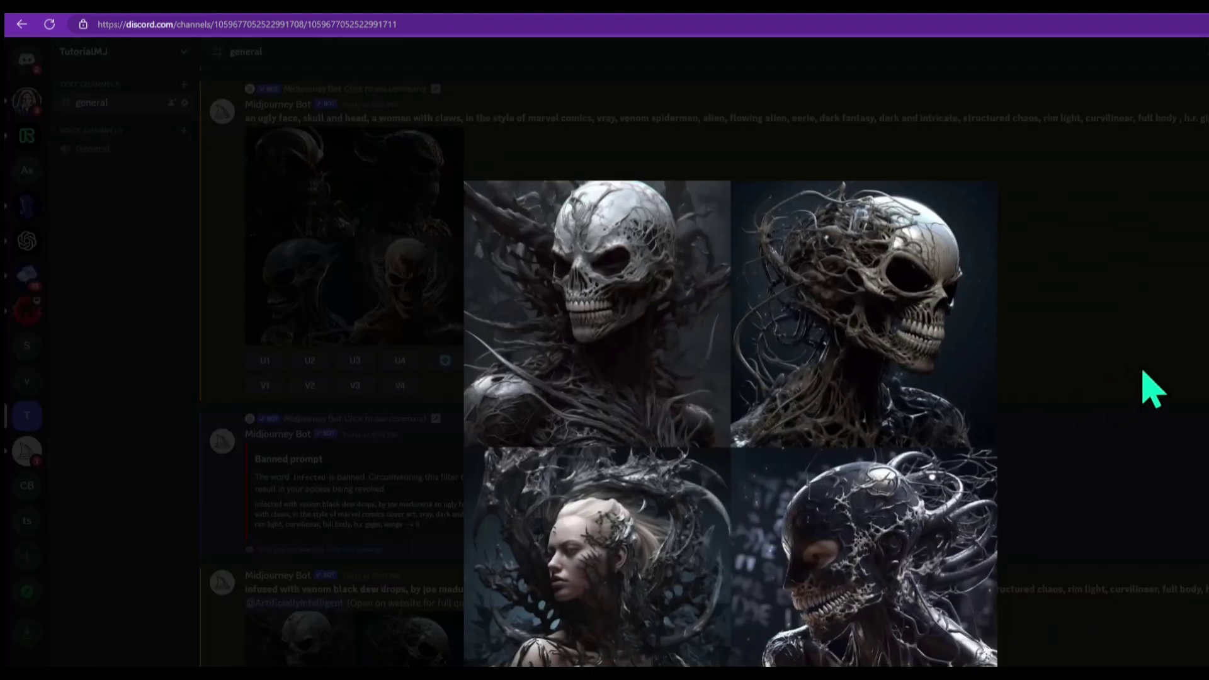
pyautogui.click(1173, 342)
# Enlarge the "infused with venom" grid below the Invalid parameter message, as well as the --niji 5 version of that prompt
pyautogui.scroll(-1, 494, 446)
pyautogui.scroll(-6, 513, 477)
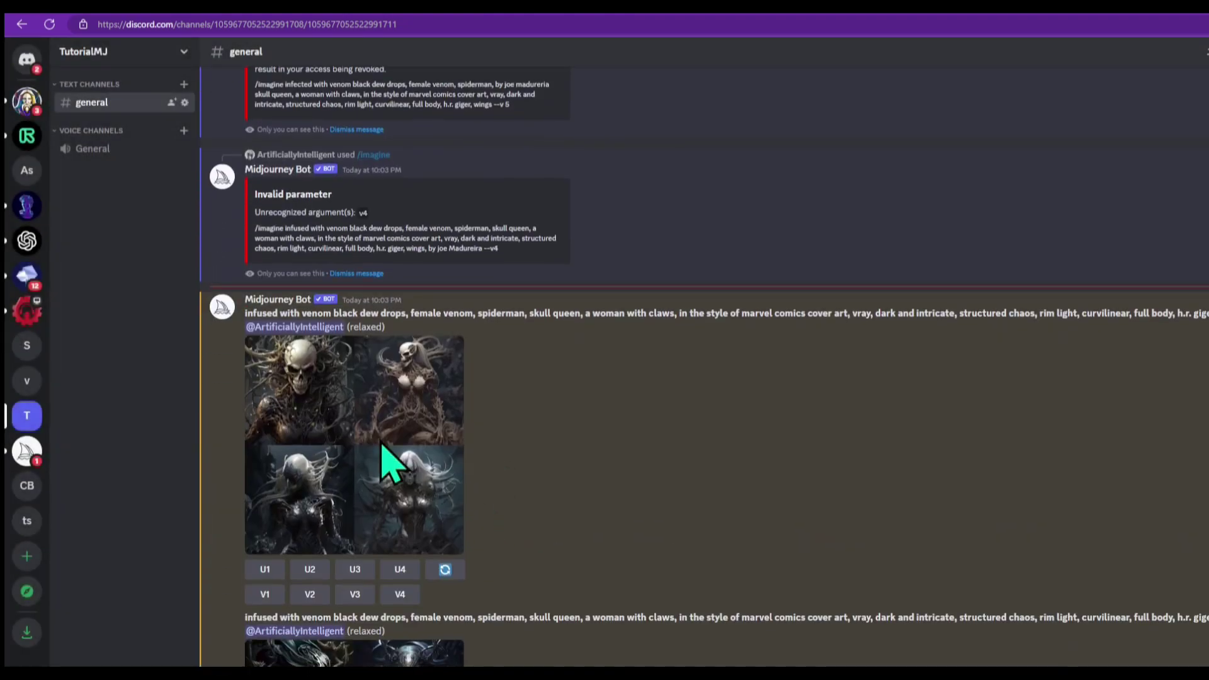
pyautogui.click(386, 463)
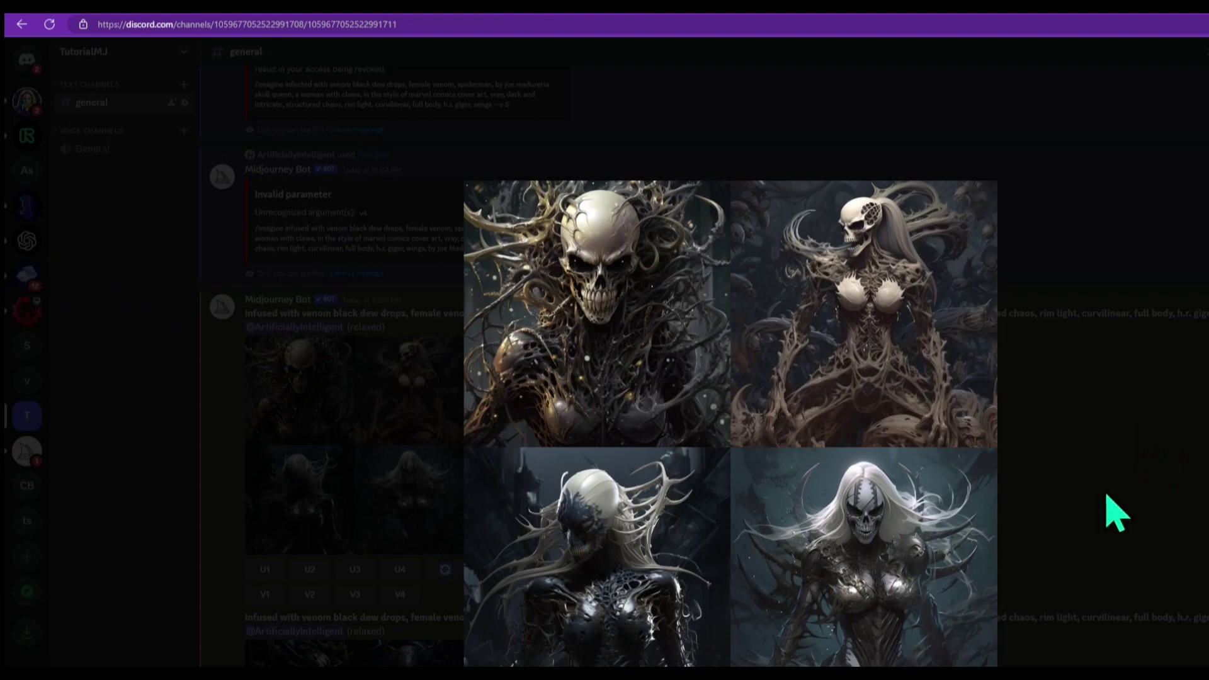
pyautogui.click(1155, 532)
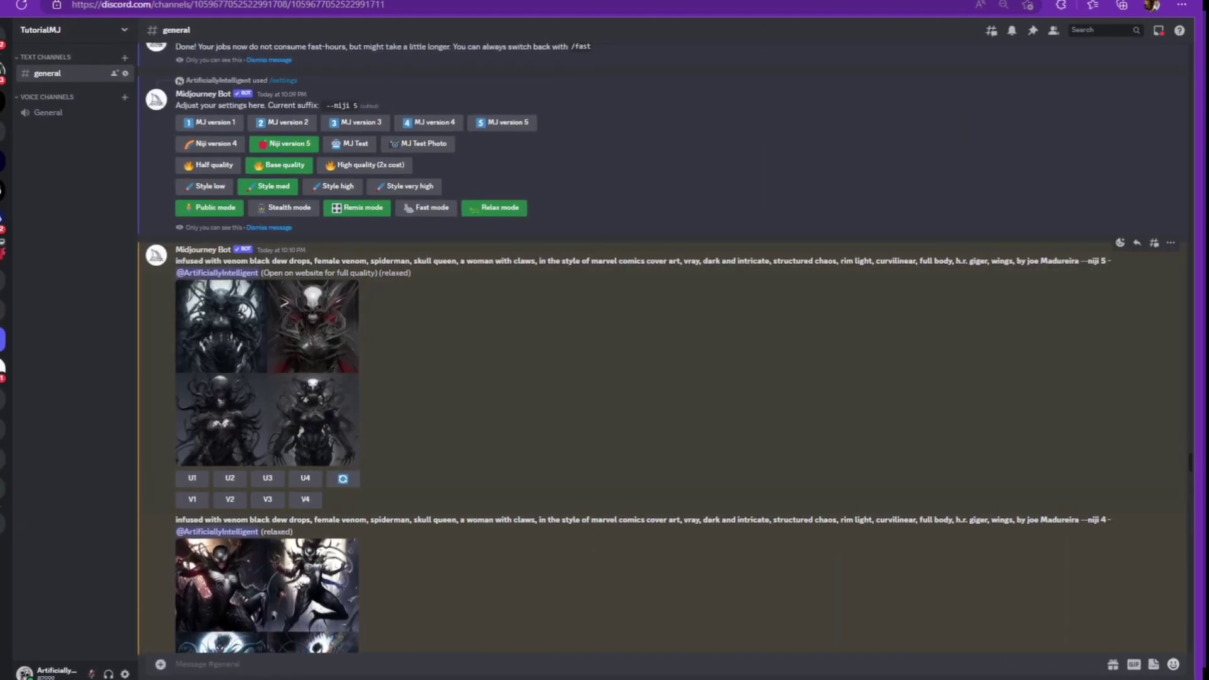
pyautogui.click(277, 428)
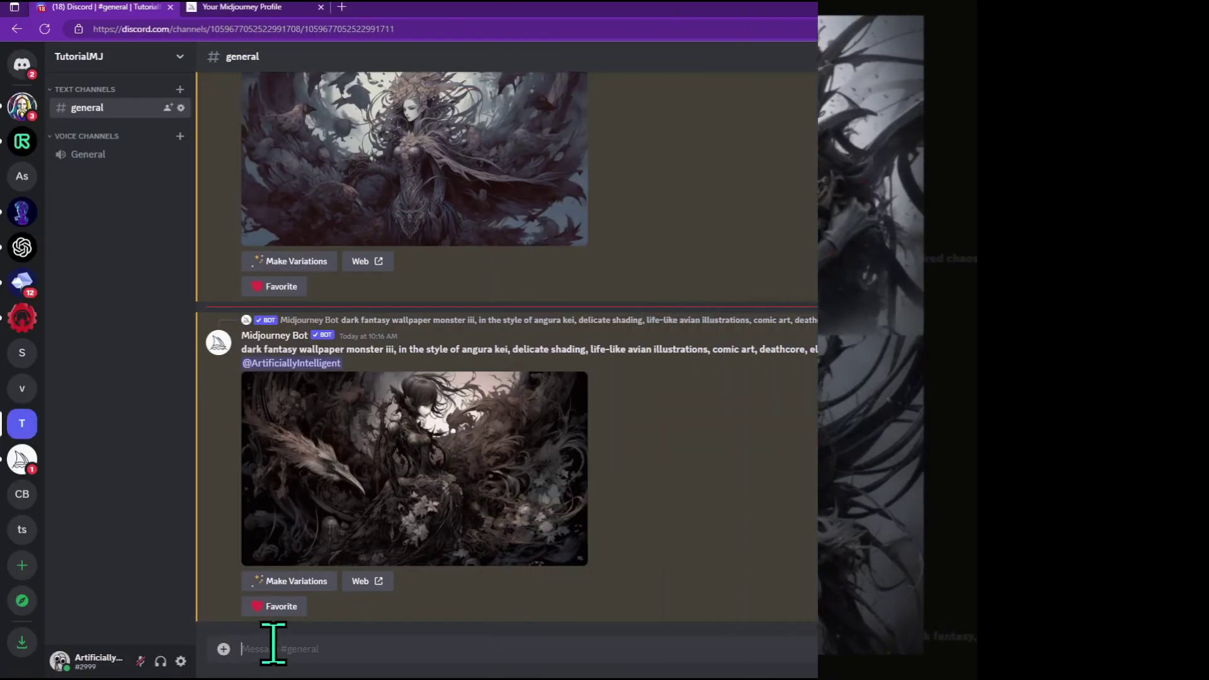
# Run /describe on the image of an anime girl running through a flower field at sunset
pyautogui.write('/de')
pyautogui.press('Return')
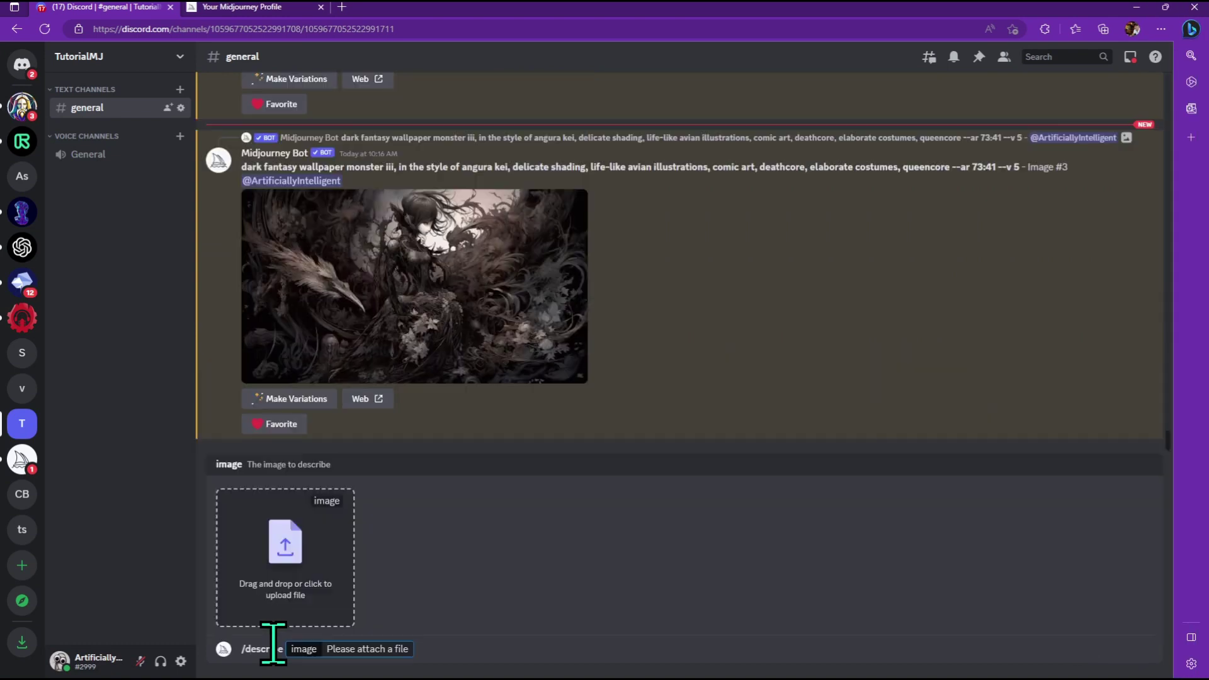
pyautogui.click(318, 590)
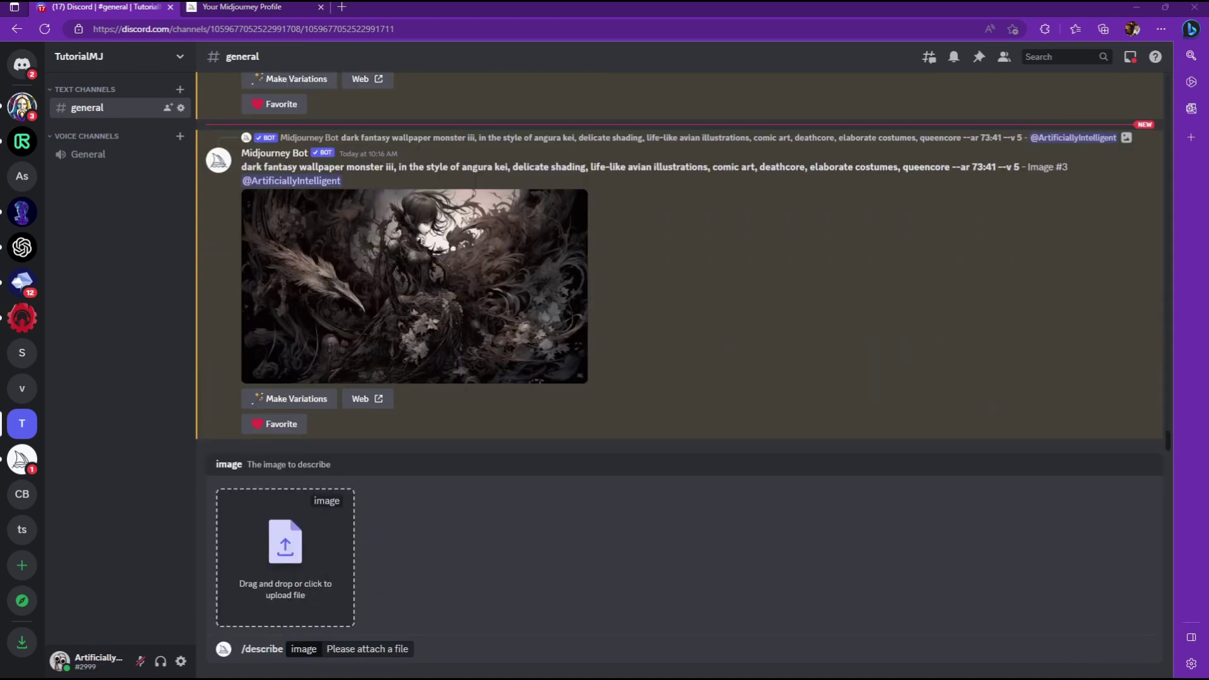
pyautogui.press('Return')
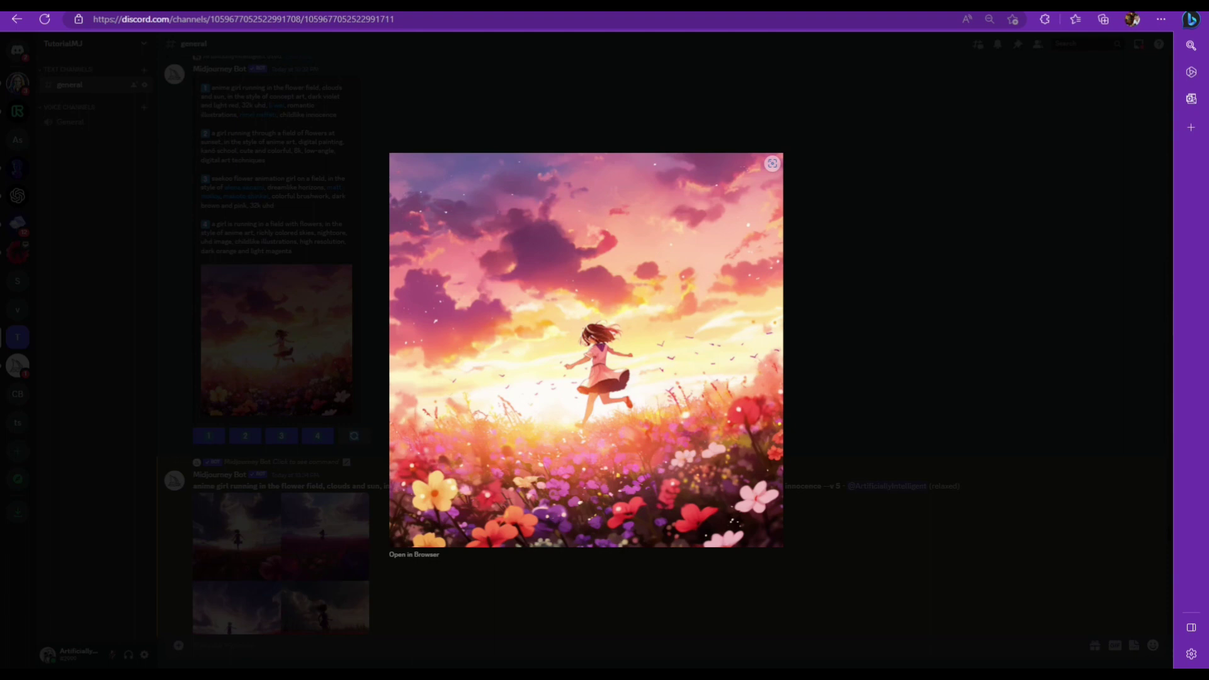
# Close the source image and enlarge the grid for the prompt "anime girl running in the flower field" to compare it
pyautogui.press('Escape')
pyautogui.scroll(-3, 432, 432)
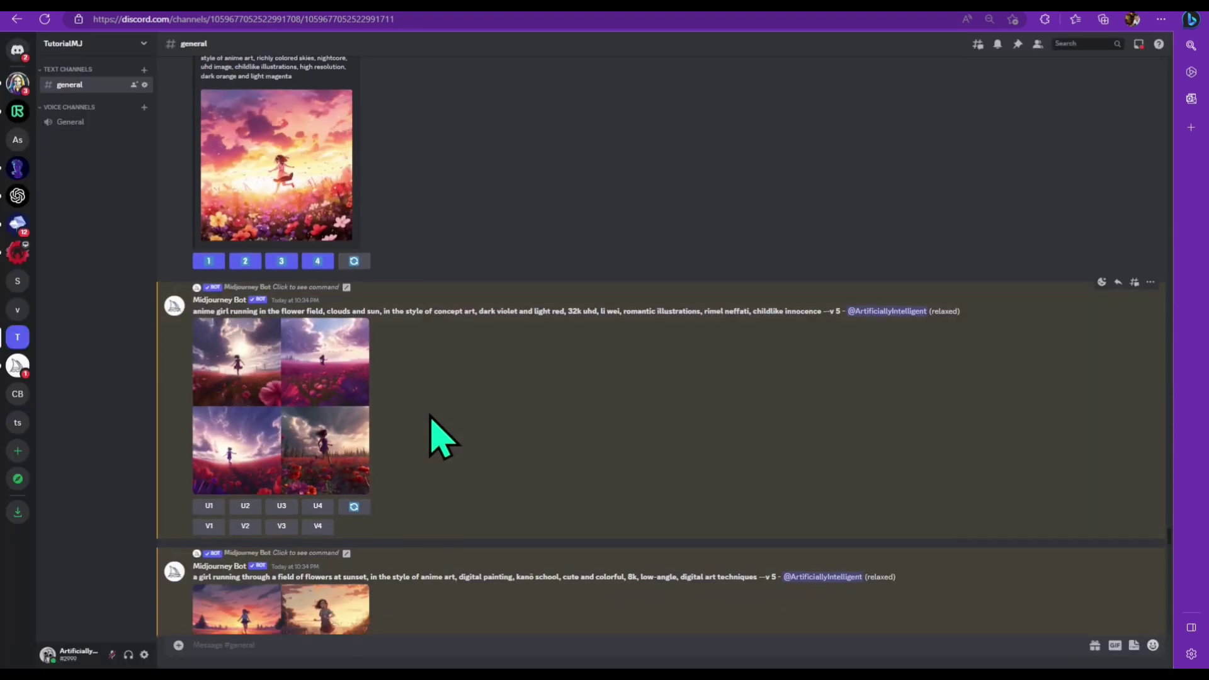
pyautogui.click(327, 403)
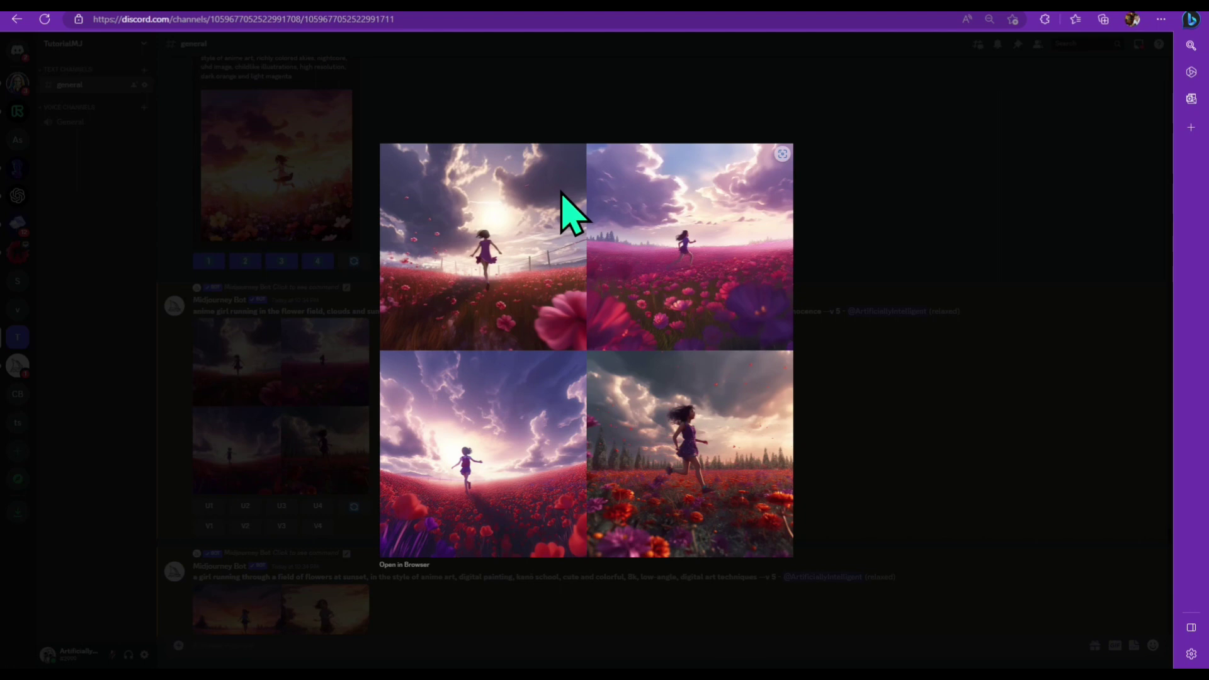
pyautogui.click(869, 283)
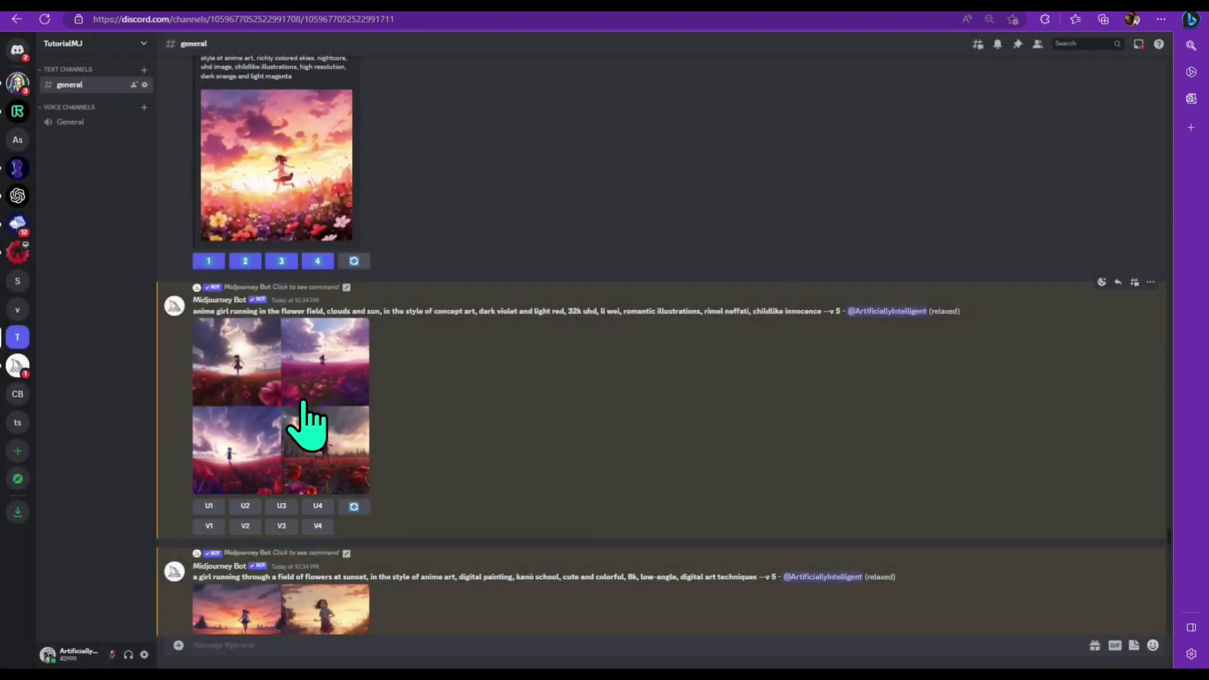
# Enlarge the grid for the prompt "a girl running through a field of flowers at sunset" to compare it, and close it
pyautogui.click(277, 627)
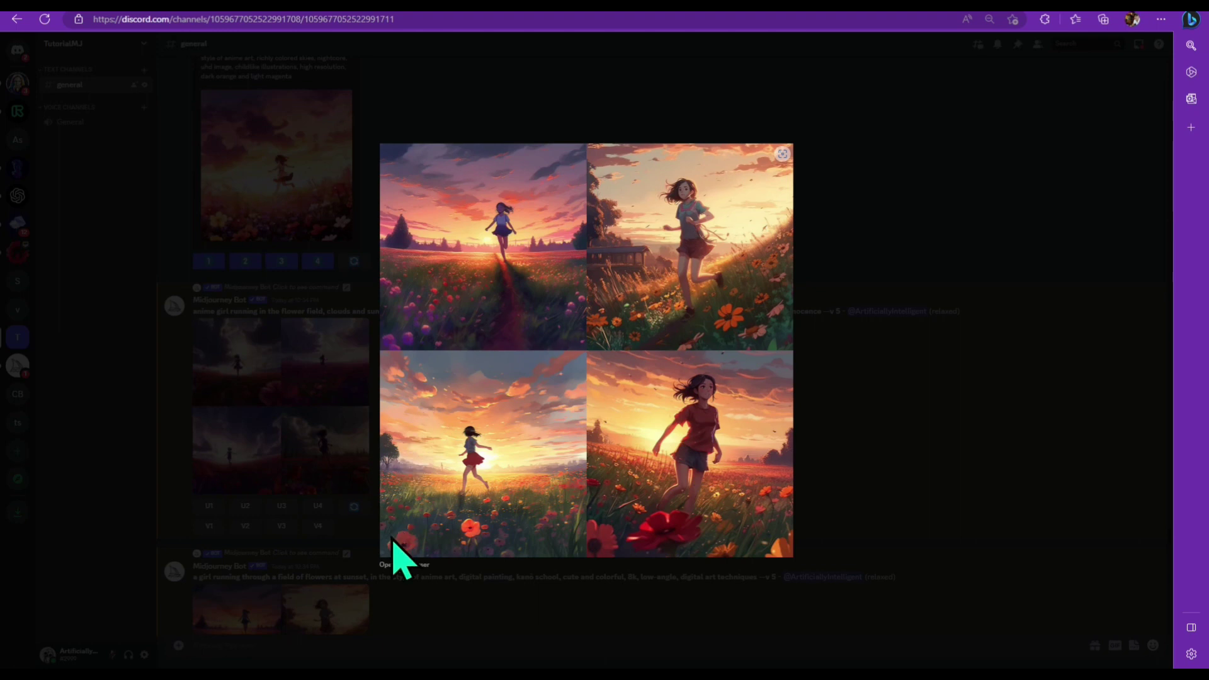
pyautogui.click(965, 449)
pyautogui.scroll(-2, 383, 453)
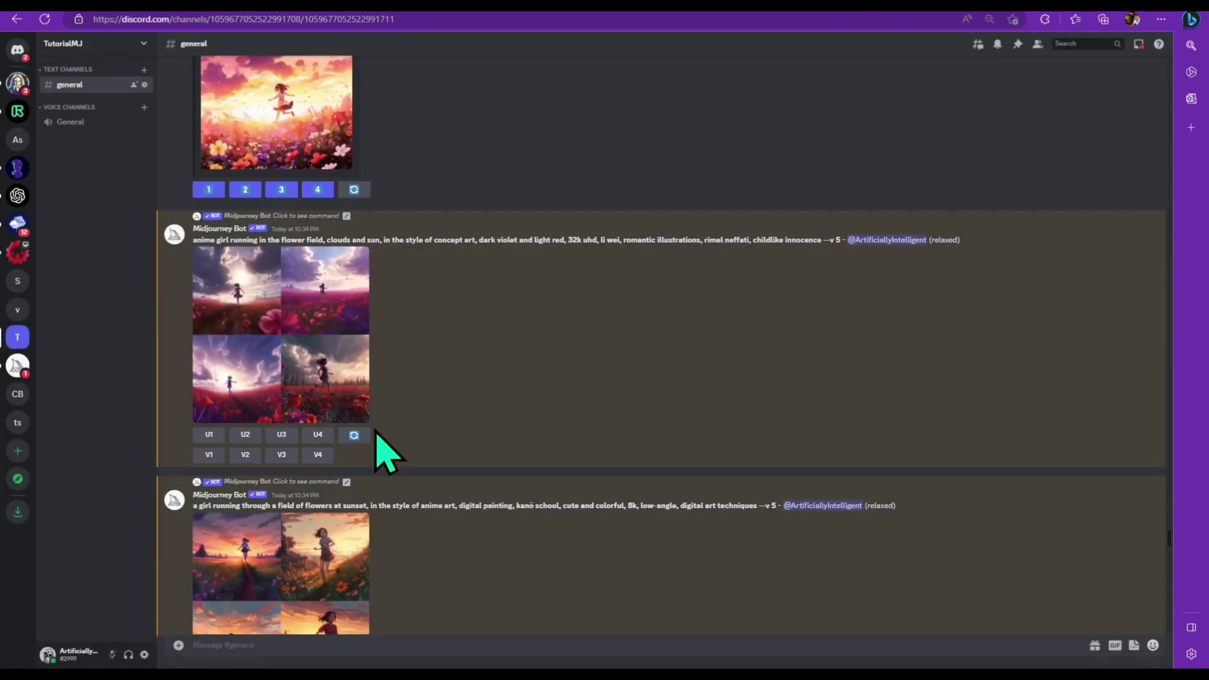
# Enlarge the grid for the prompt "saekoo flower animation girl on a field" and the grid below it
pyautogui.scroll(-5, 277, 614)
pyautogui.click(308, 495)
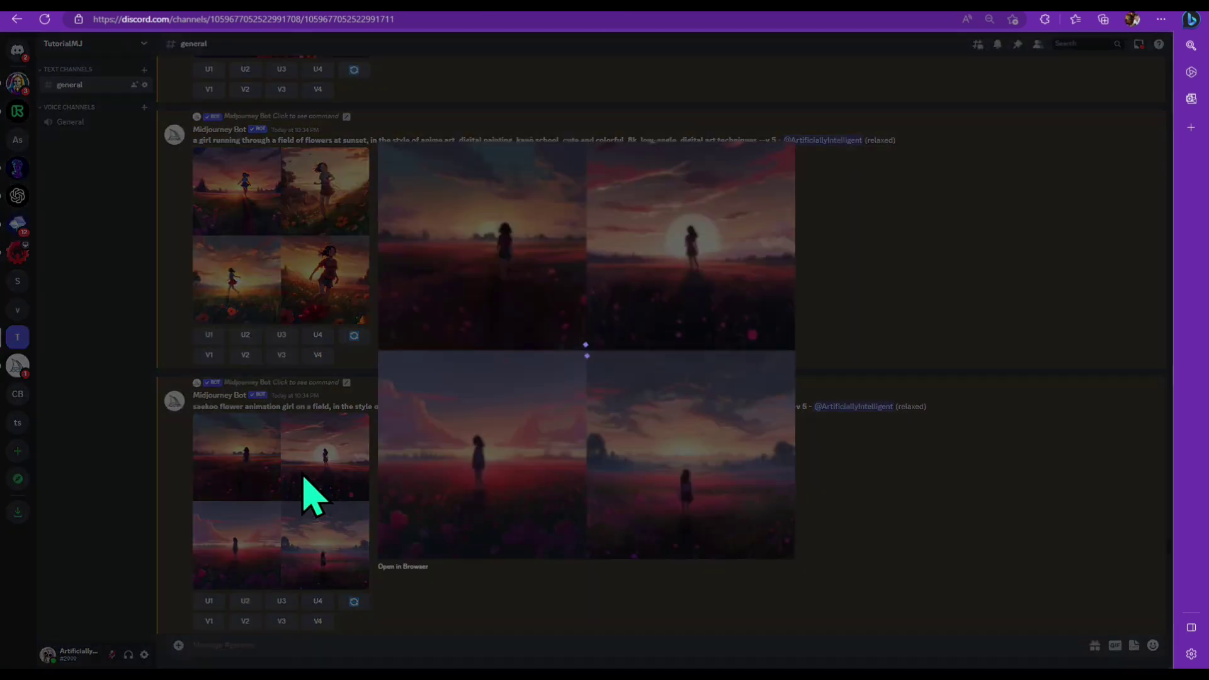
pyautogui.click(308, 494)
pyautogui.scroll(-4, 309, 495)
pyautogui.click(308, 494)
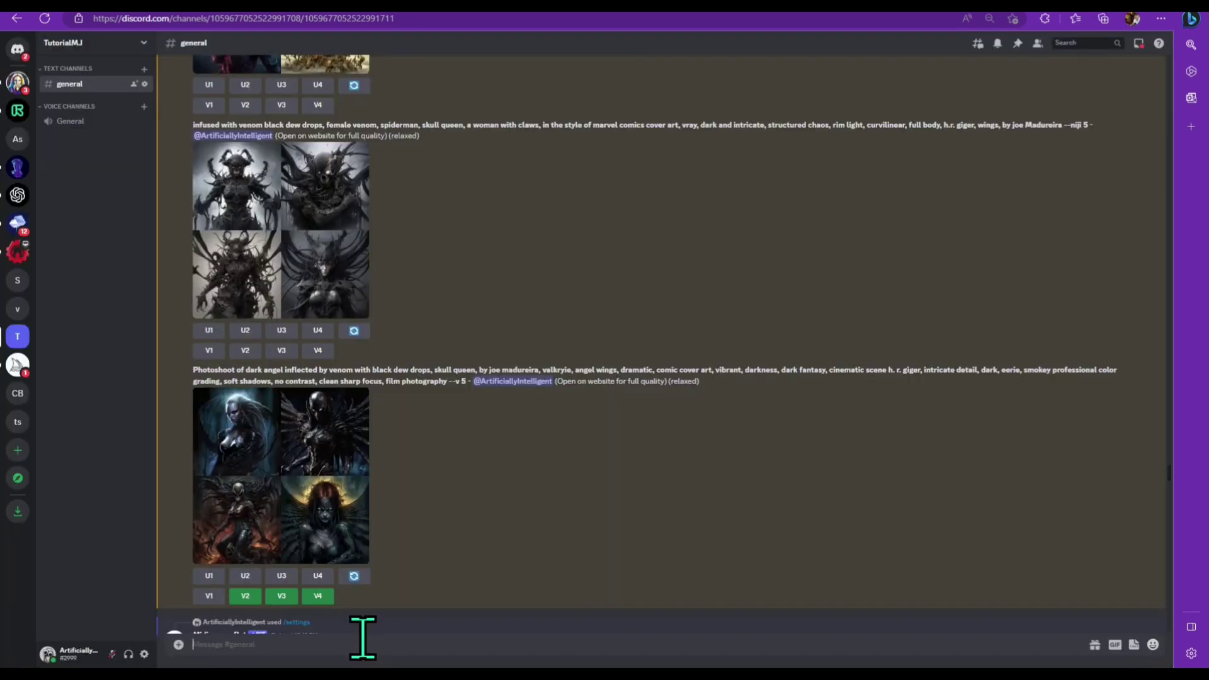
# Run /settings to bring up the Midjourney Bot's settings in the general channel
pyautogui.write('/')
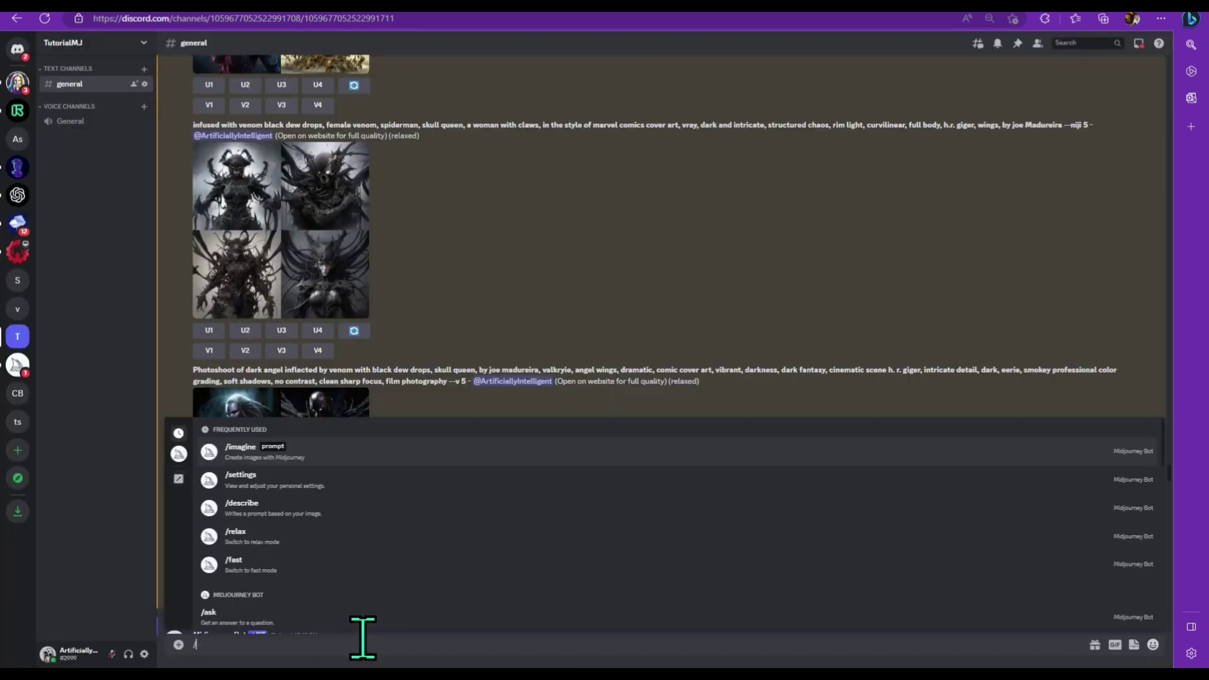
pyautogui.write('settings')
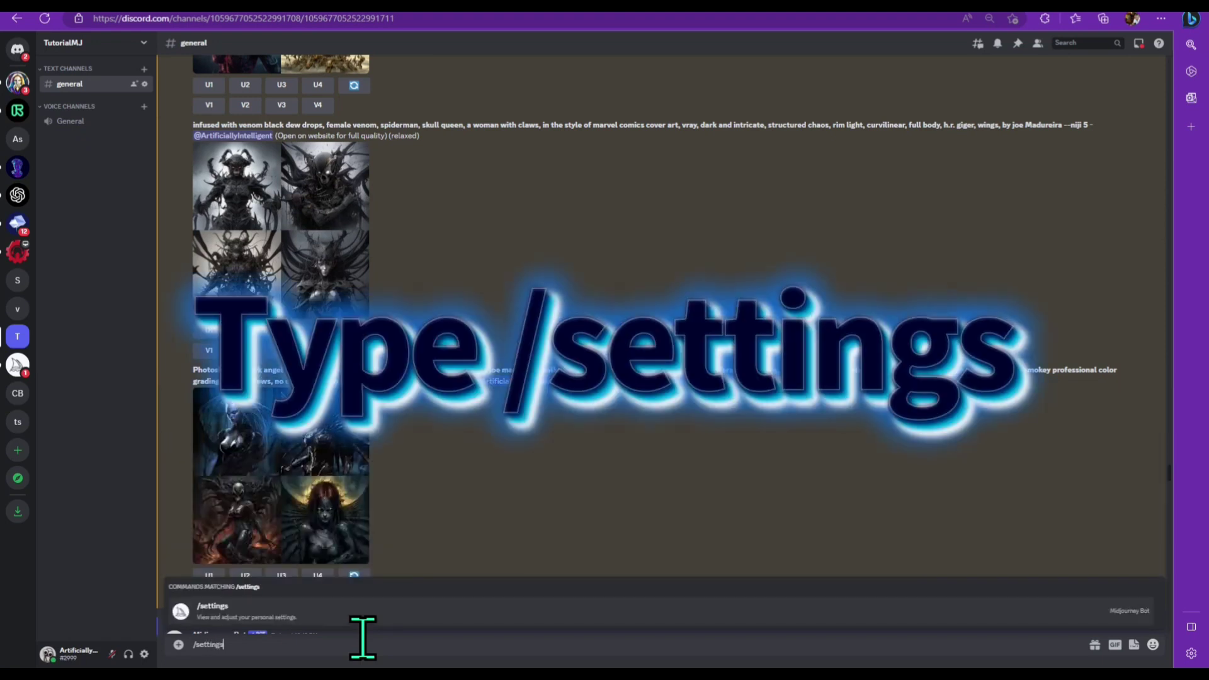
pyautogui.press('Return')
pyautogui.click(309, 542)
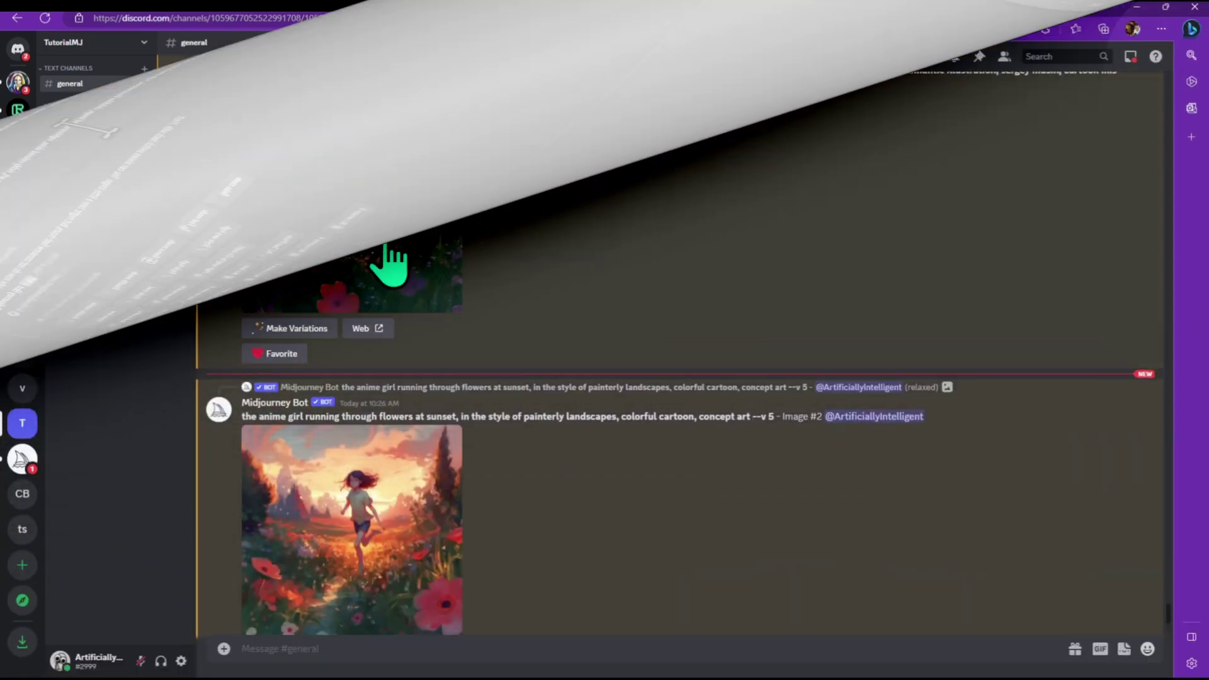
# Enlarge the upscaled image of a girl running through a flower field at sunset, and close it
pyautogui.click(385, 239)
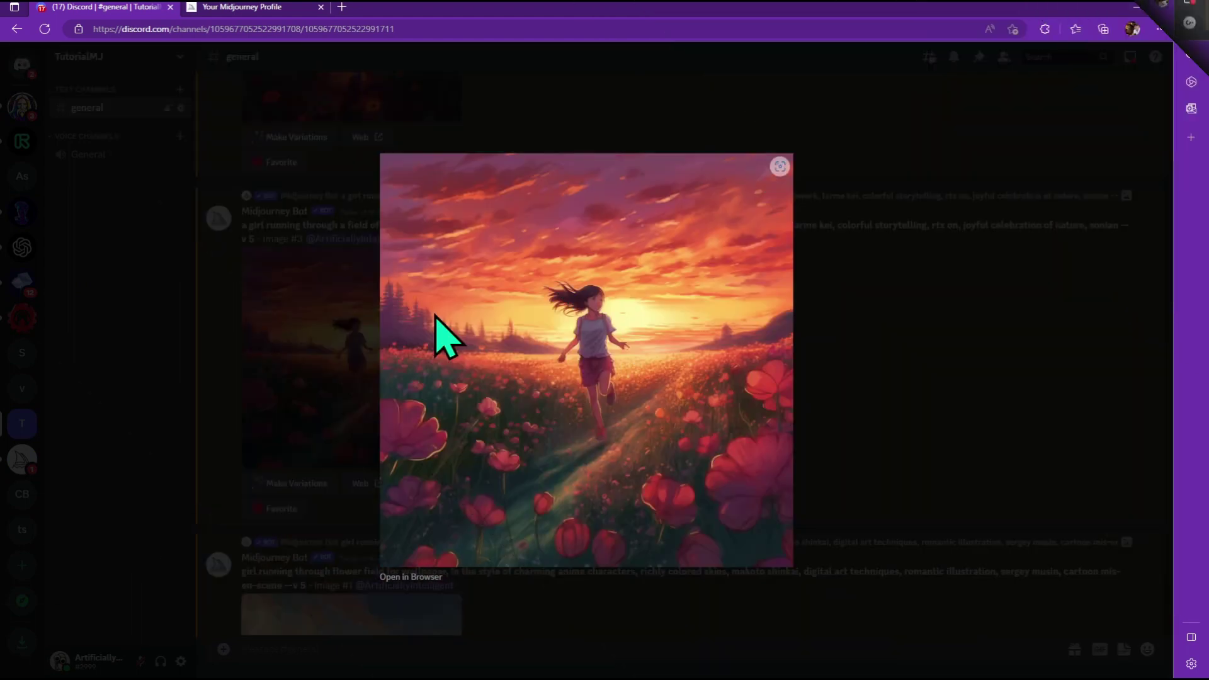
pyautogui.click(904, 346)
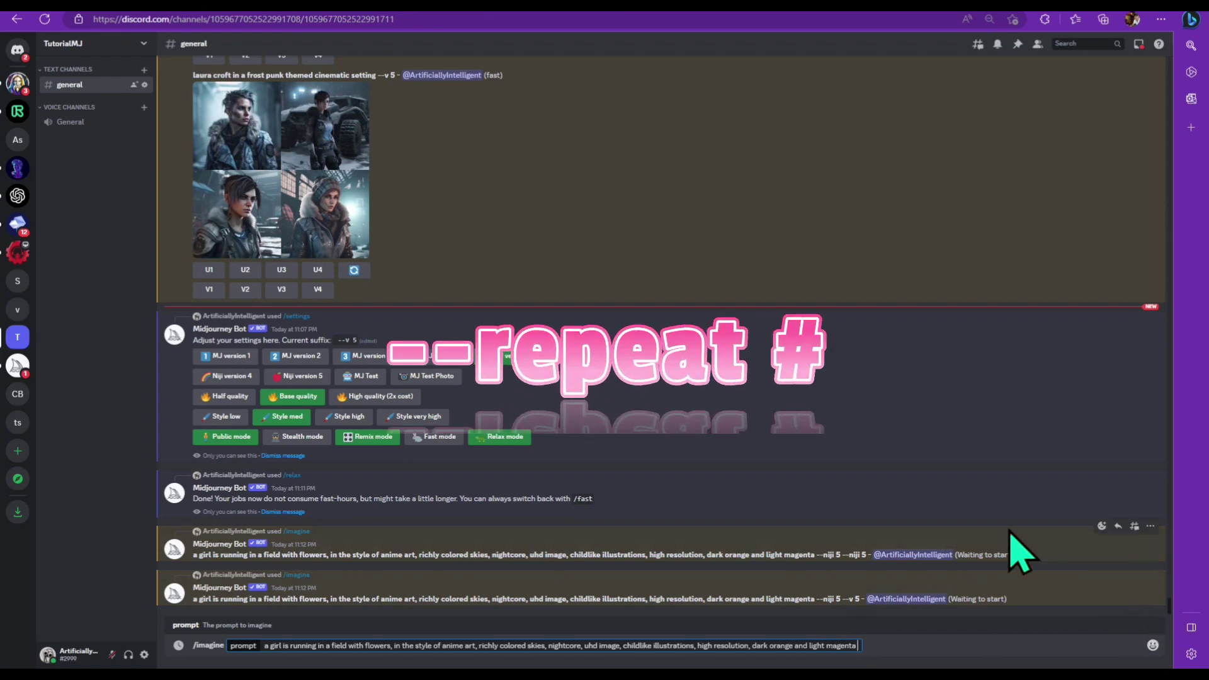
# Add --repeat 2 to the /imagine prompt "a girl is running in a field with flowers", submit it and approve the batch
pyautogui.write('--repeat 2')
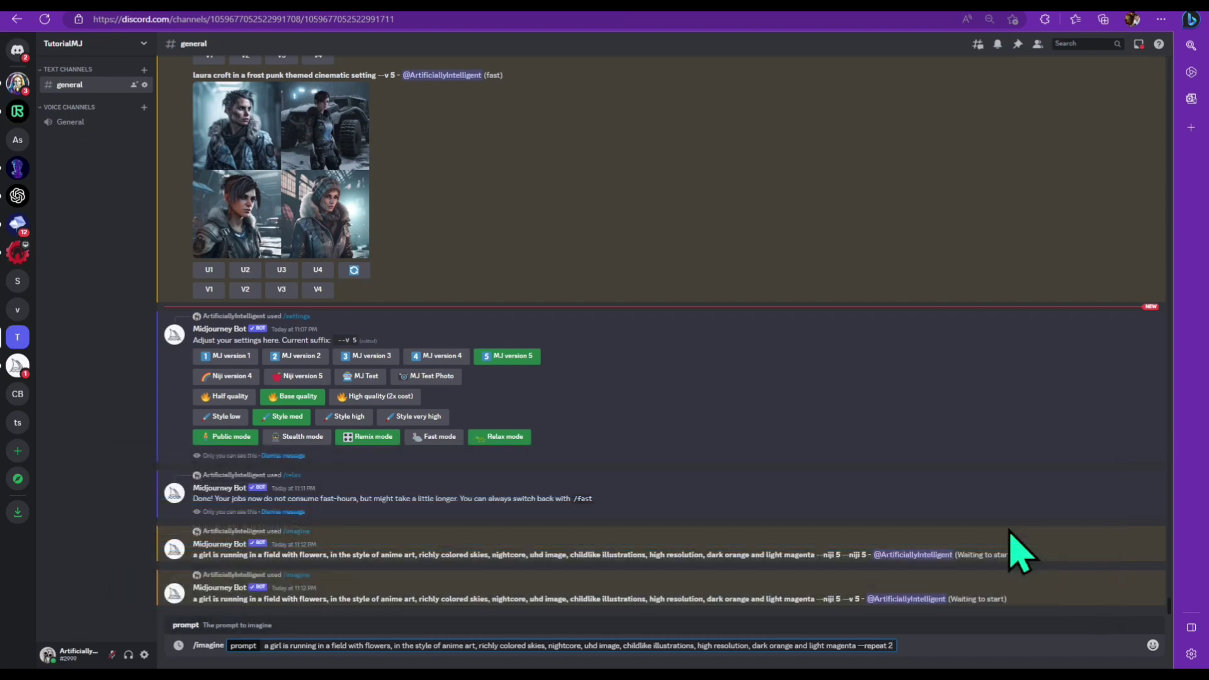
pyautogui.press('Return')
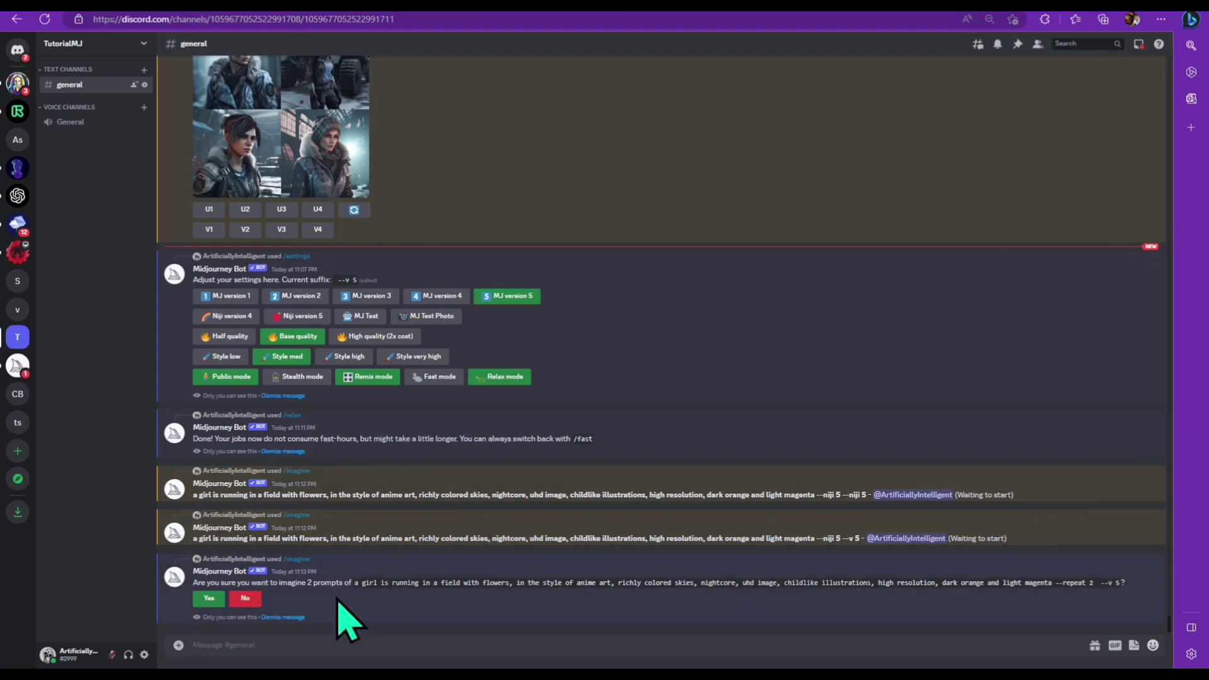
pyautogui.click(209, 598)
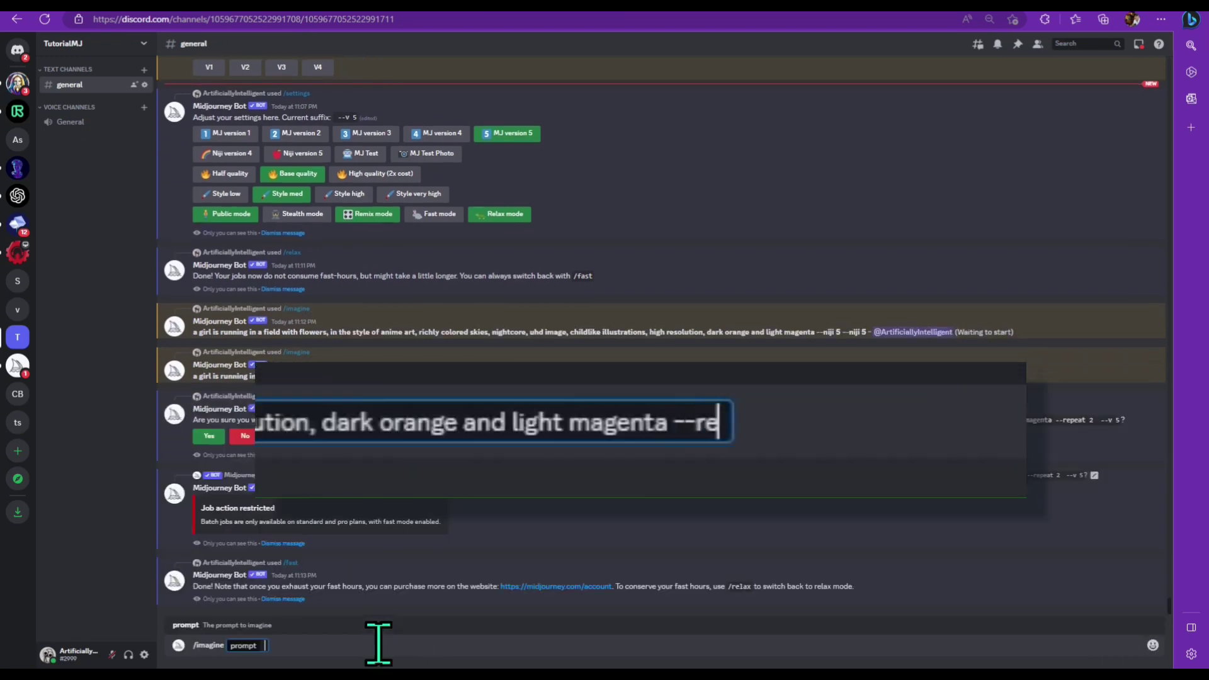
pyautogui.click(209, 599)
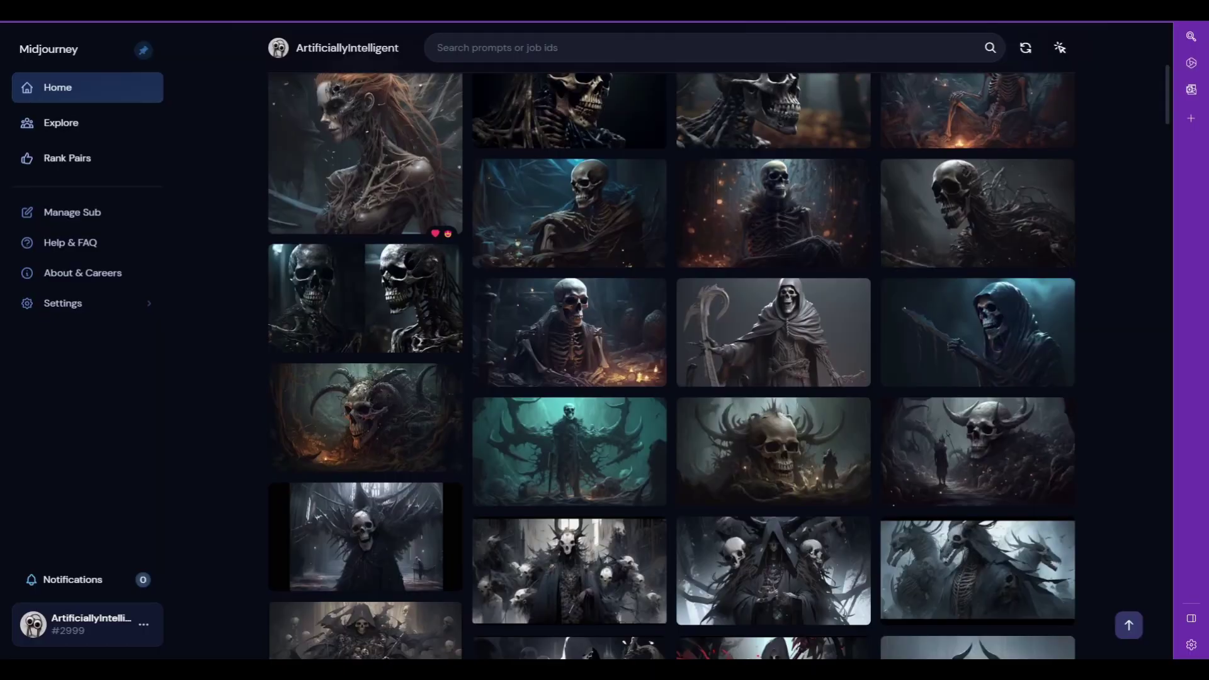
# Browse the skull and dark fantasy images in the Midjourney profile gallery
pyautogui.scroll(-7, 570, 214)
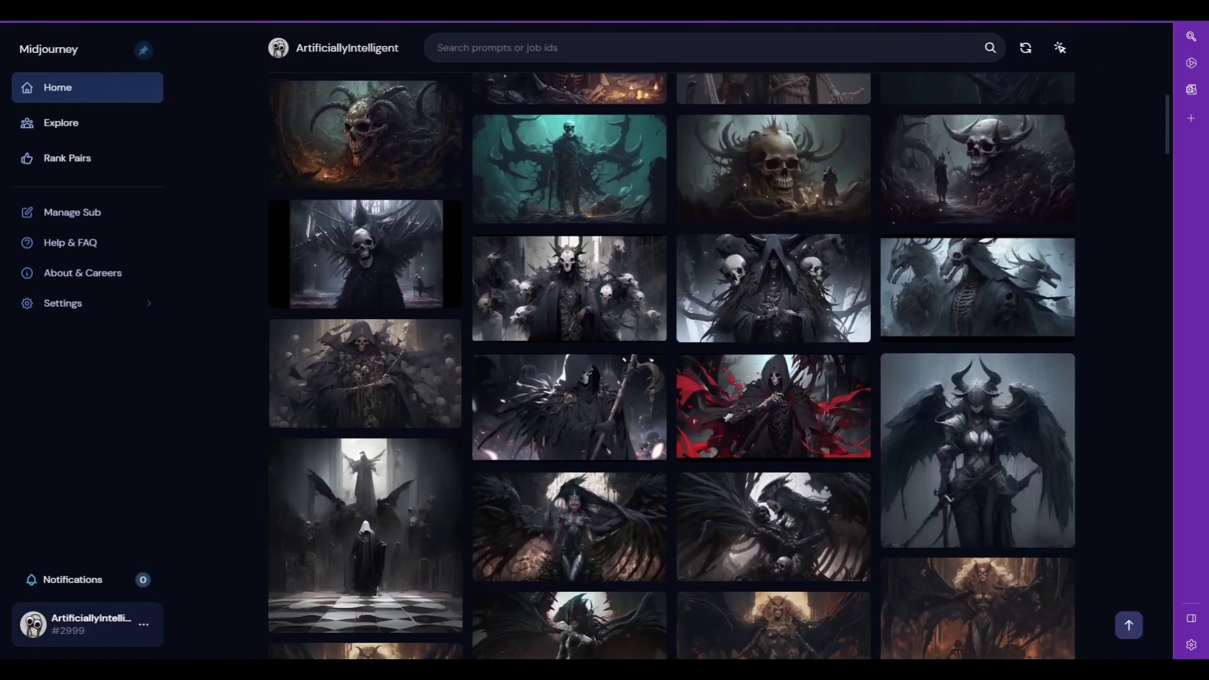
pyautogui.scroll(-15, 673, 365)
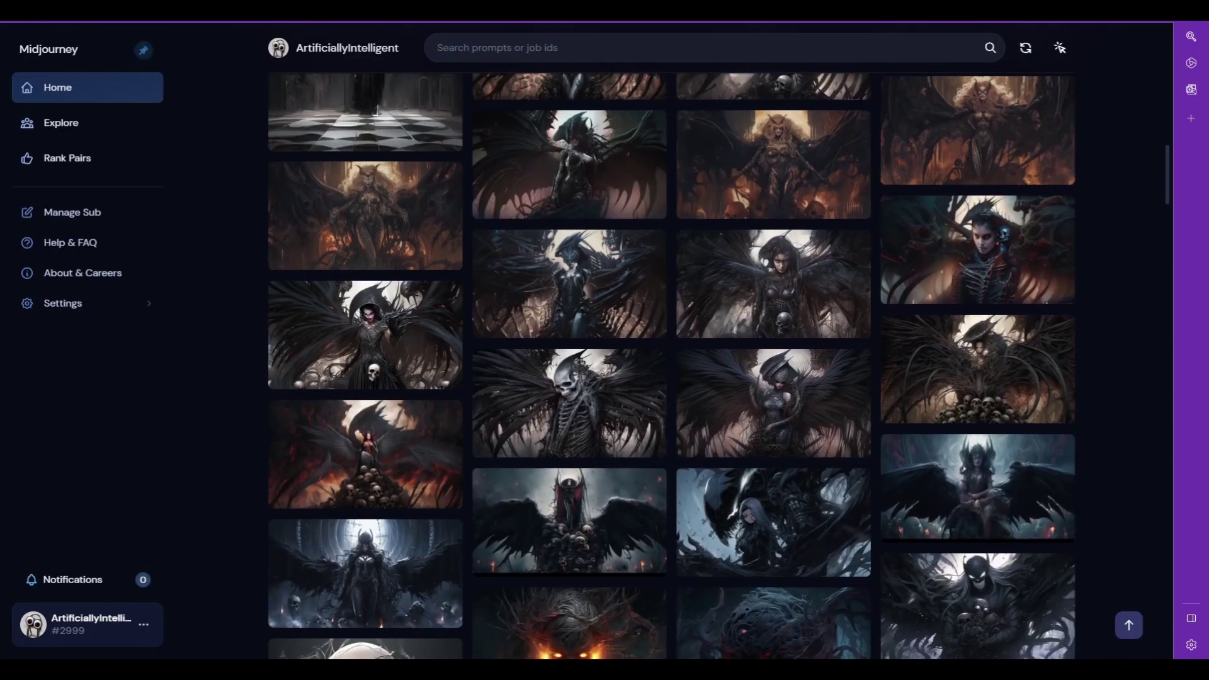
pyautogui.scroll(-15, 671, 365)
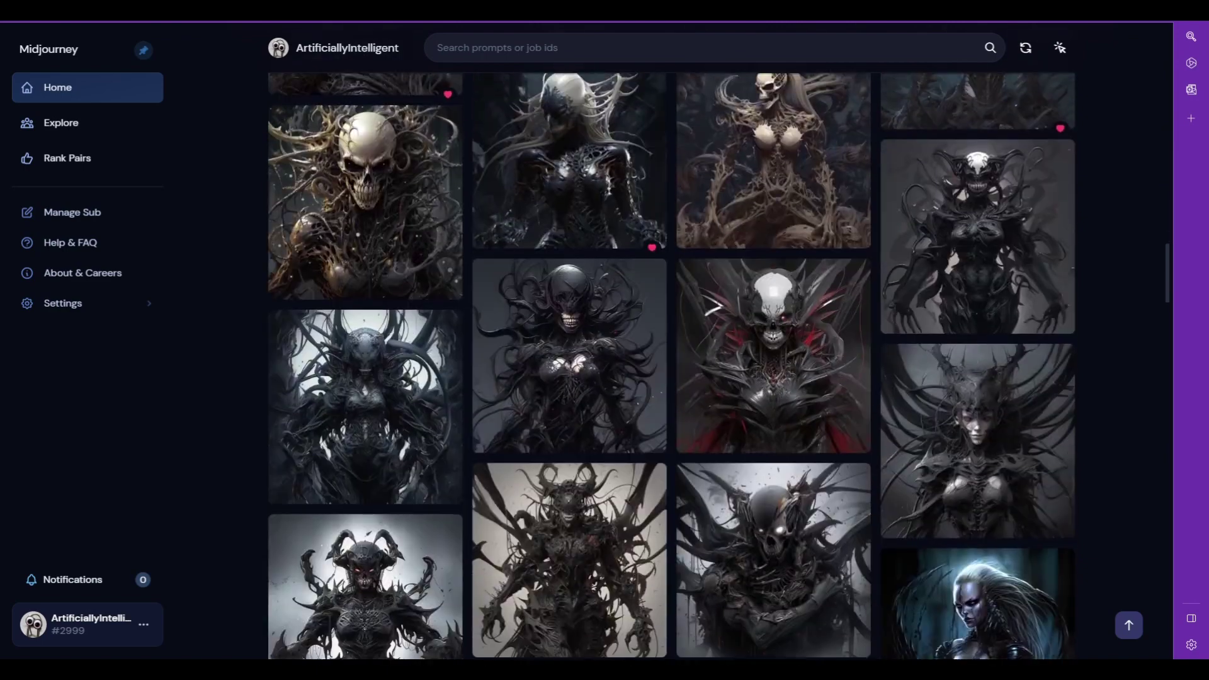
pyautogui.scroll(-15, 672, 365)
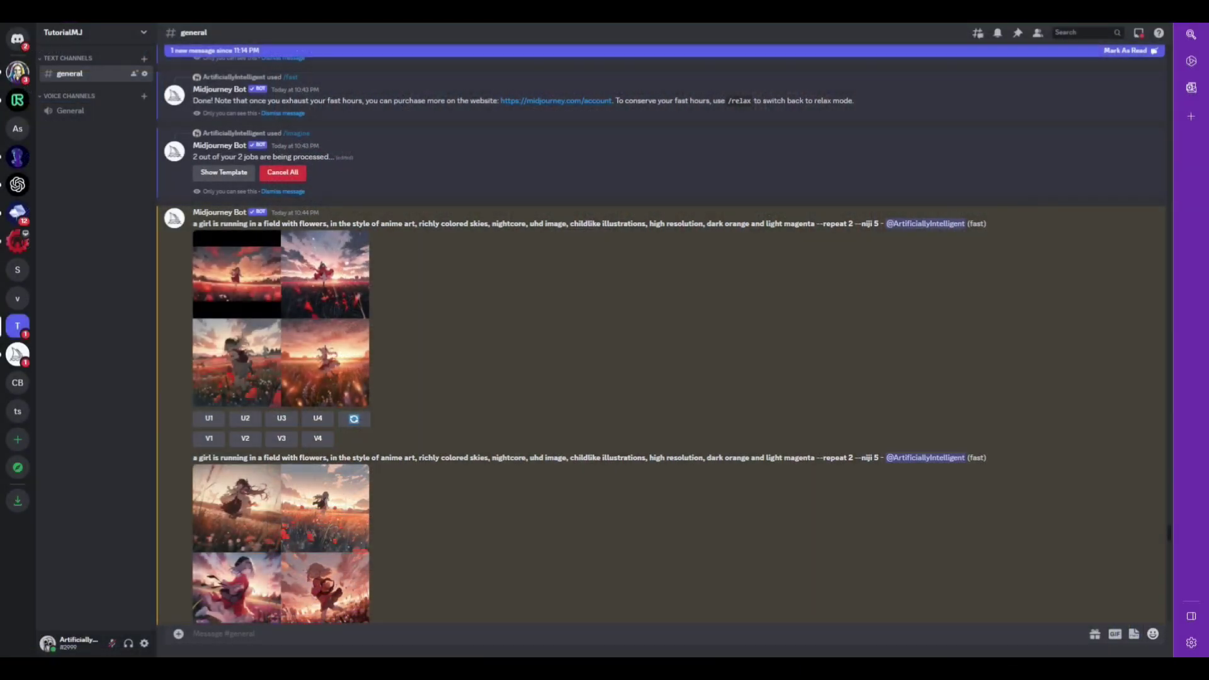
# Enlarge both --repeat 2 --niji 5 grids of the girl running in a field with flowers, one after the other
pyautogui.click(311, 342)
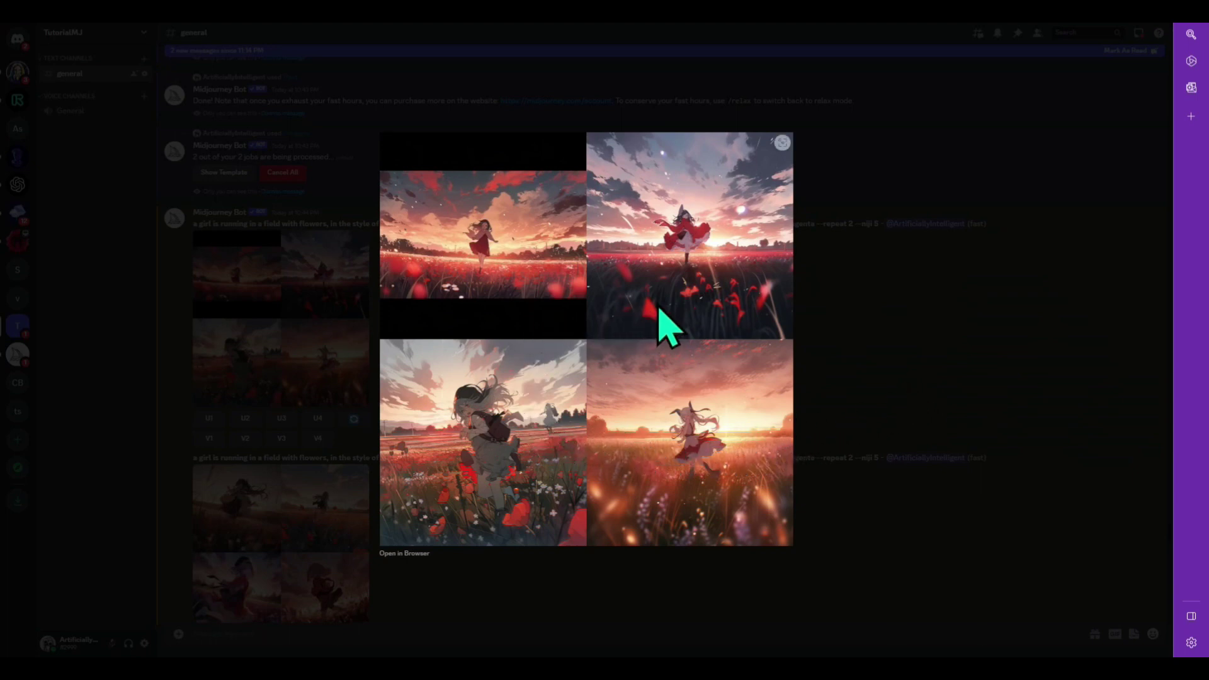
pyautogui.click(860, 402)
pyautogui.click(293, 545)
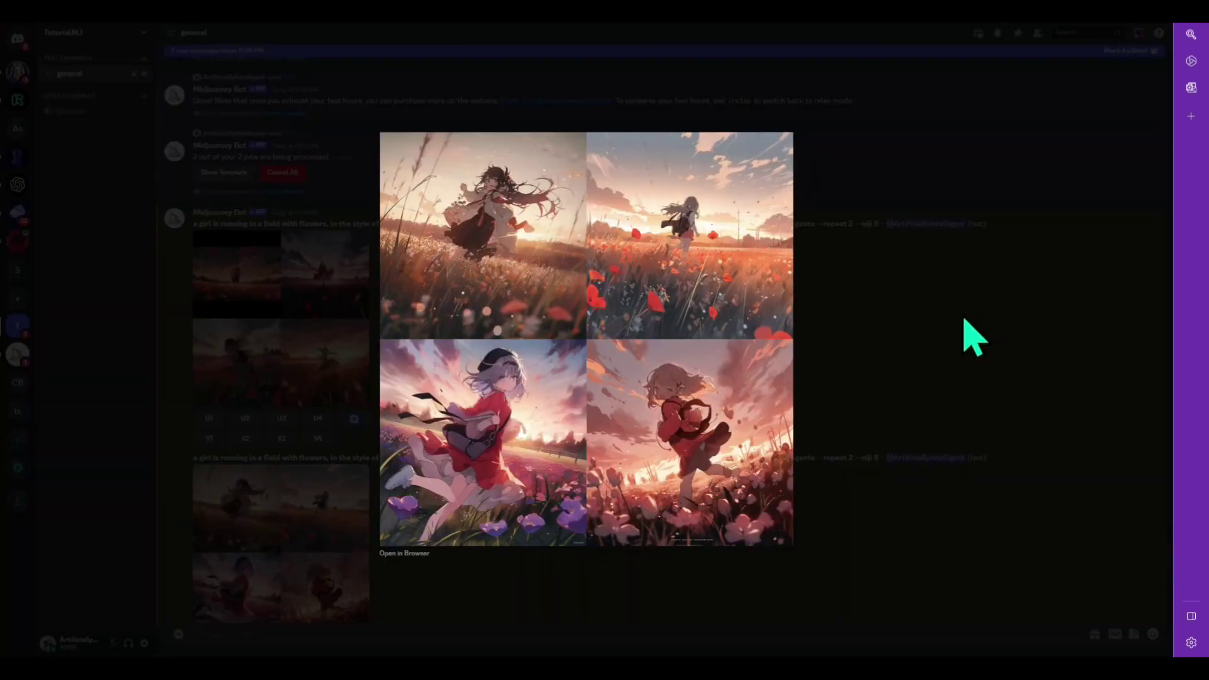
pyautogui.click(934, 343)
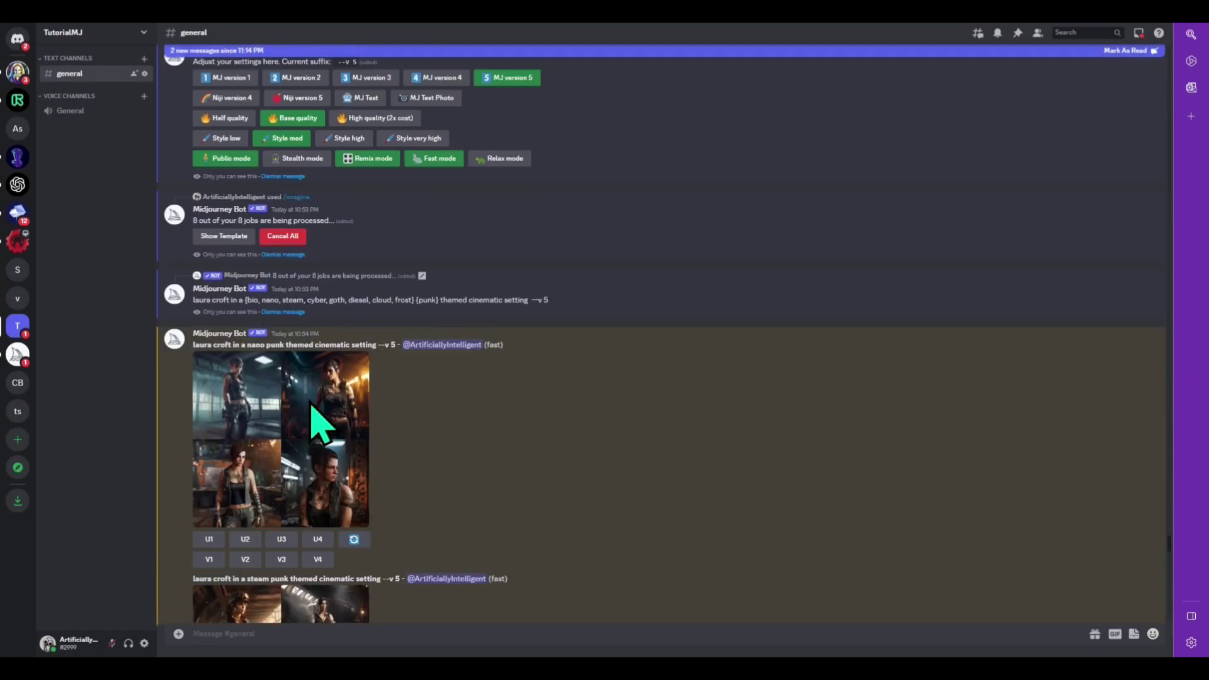
# Enlarge the first --repeat 2 --v 5 grid of the girl running in a field with flowers, and close it
pyautogui.scroll(-3, 319, 418)
pyautogui.click(271, 291)
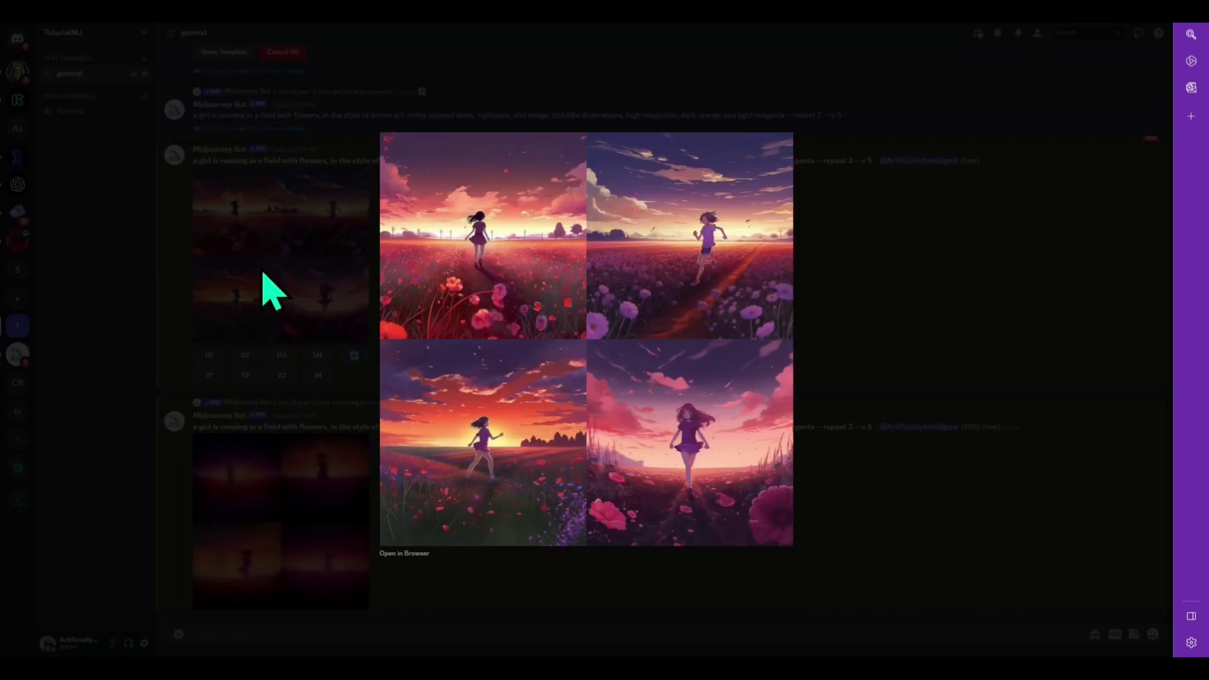
pyautogui.click(838, 453)
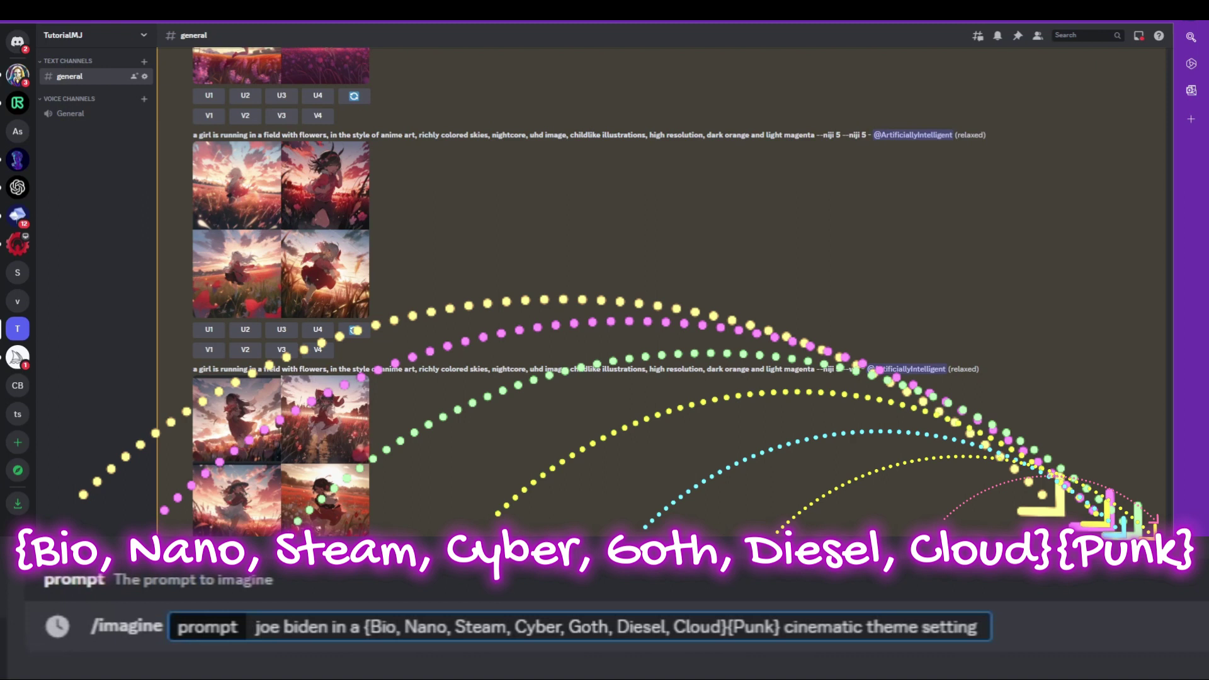
# Submit the /imagine prompt "joe biden in a {Bio, Nano, Steam, Cyber, Goth, Diesel, Cloud}{Punk} cinematic theme setting"
pyautogui.press('Return')
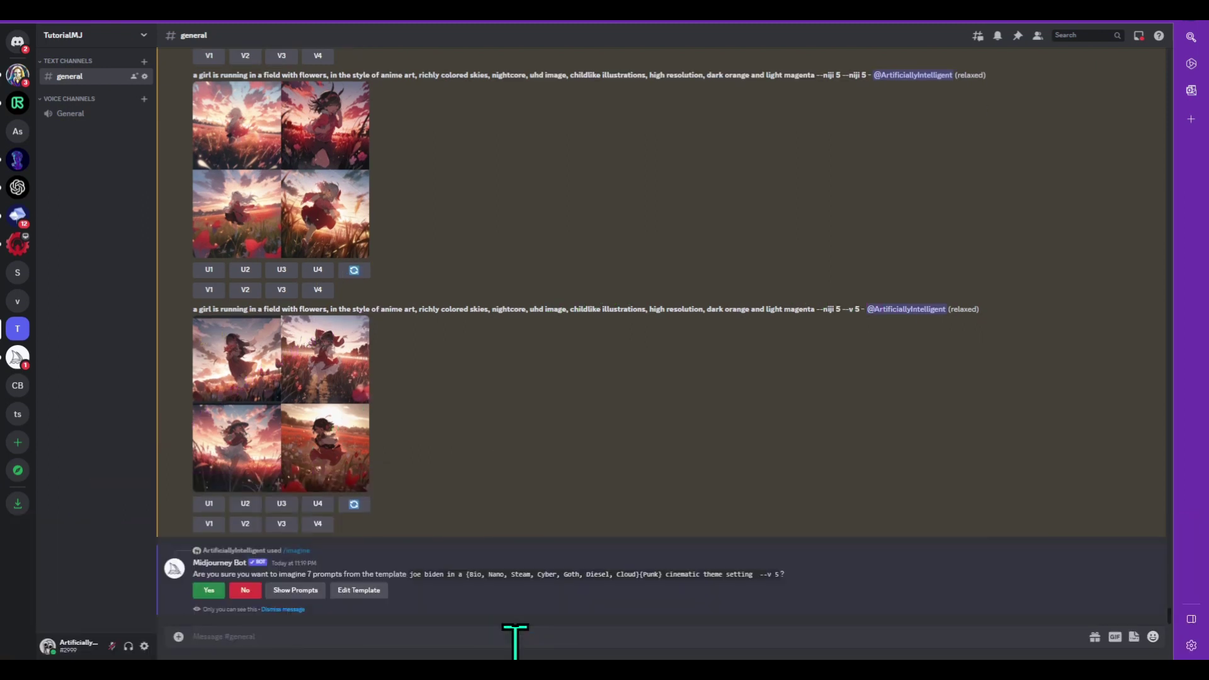
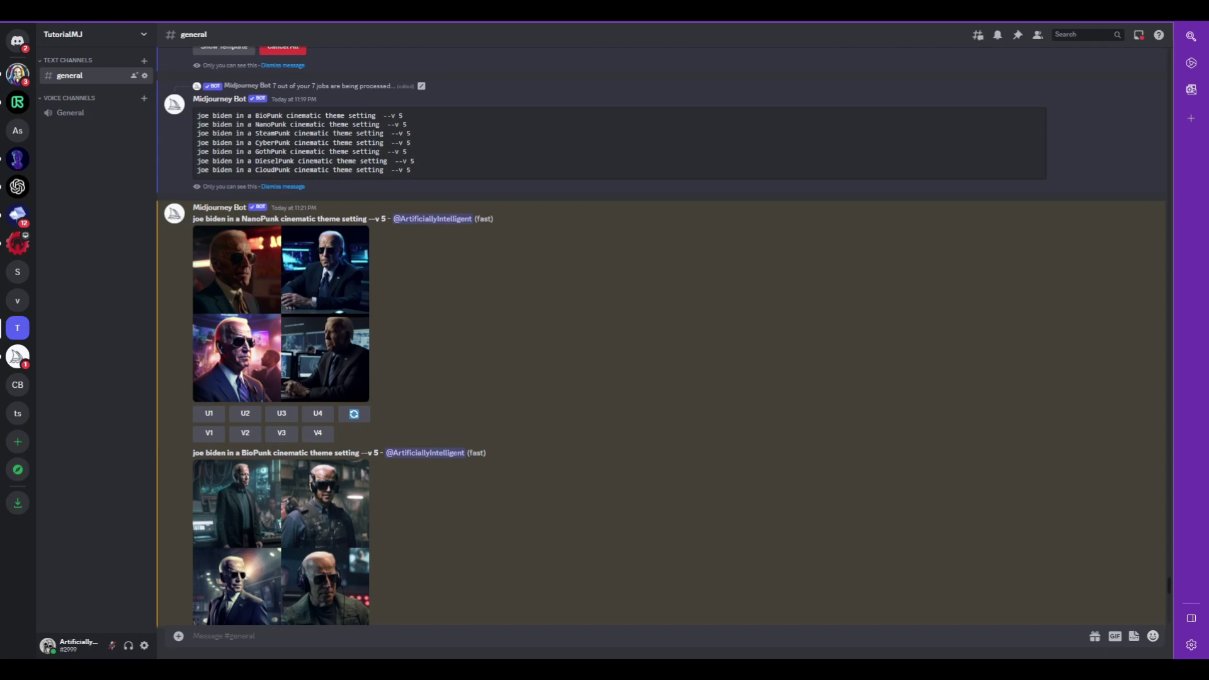
# Enlarge the NanoPunk grid and the BioPunk grid in turn to inspect the results
pyautogui.click(282, 276)
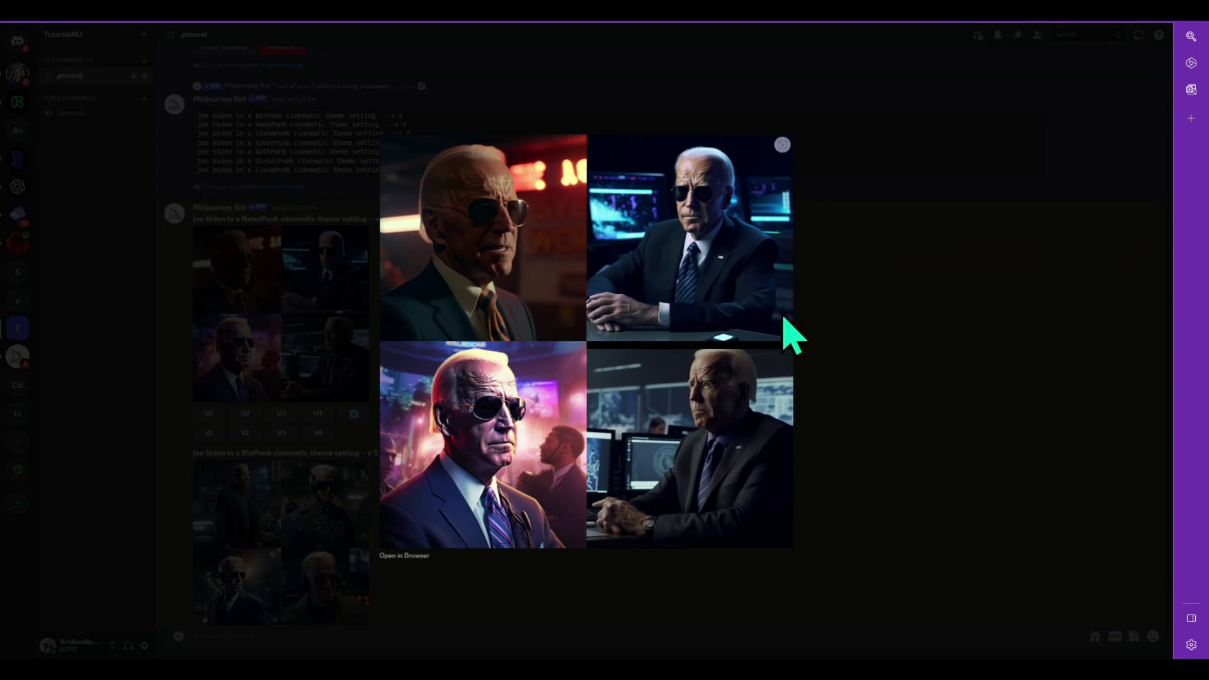
pyautogui.click(869, 346)
pyautogui.click(334, 529)
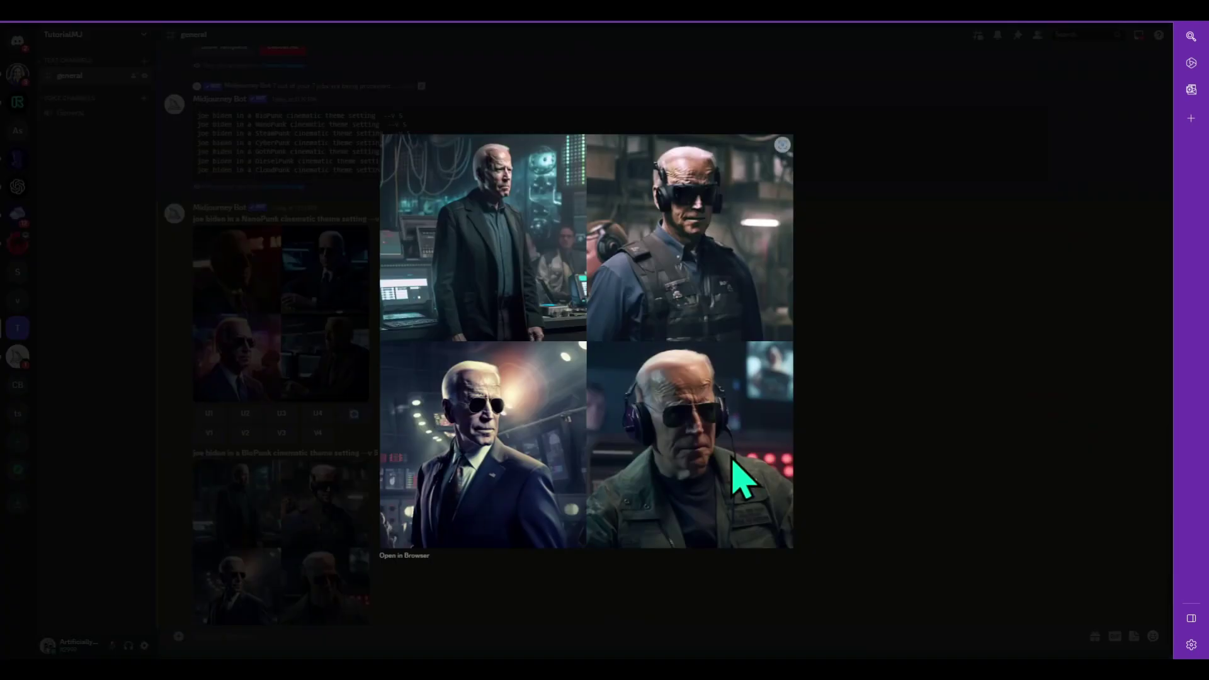
pyautogui.click(1001, 498)
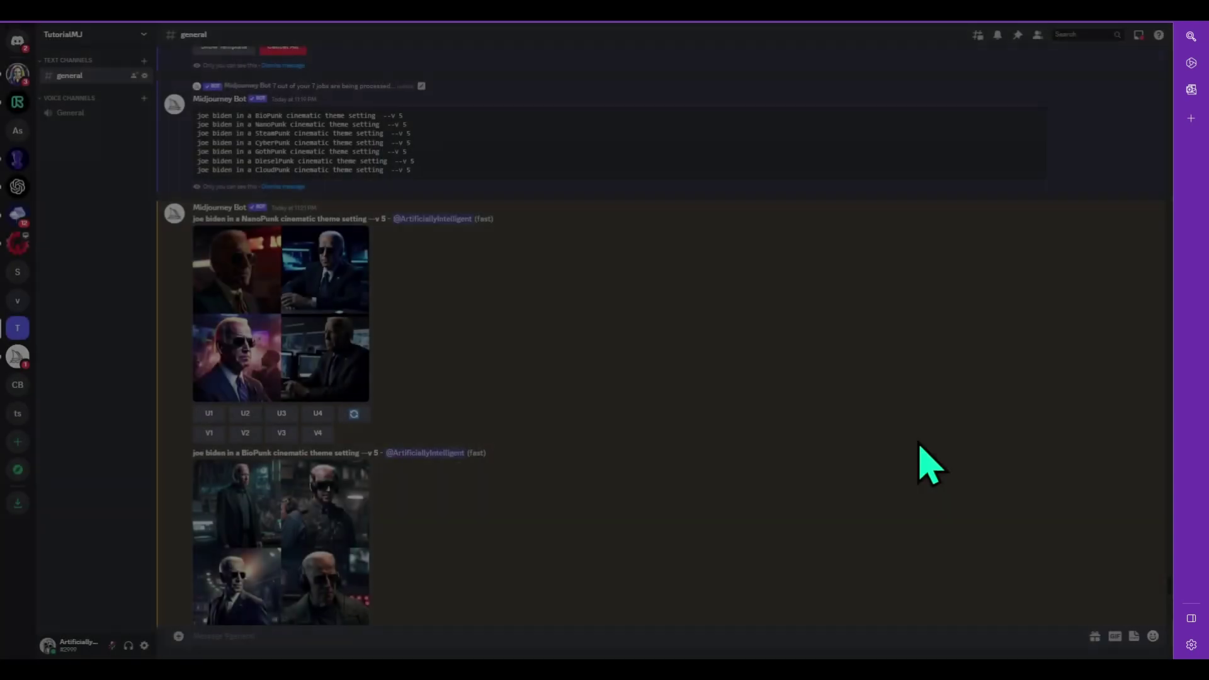
# Enlarge the SteamPunk grid and the DieselPunk grid in turn, closing each after viewing
pyautogui.scroll(-5, 427, 329)
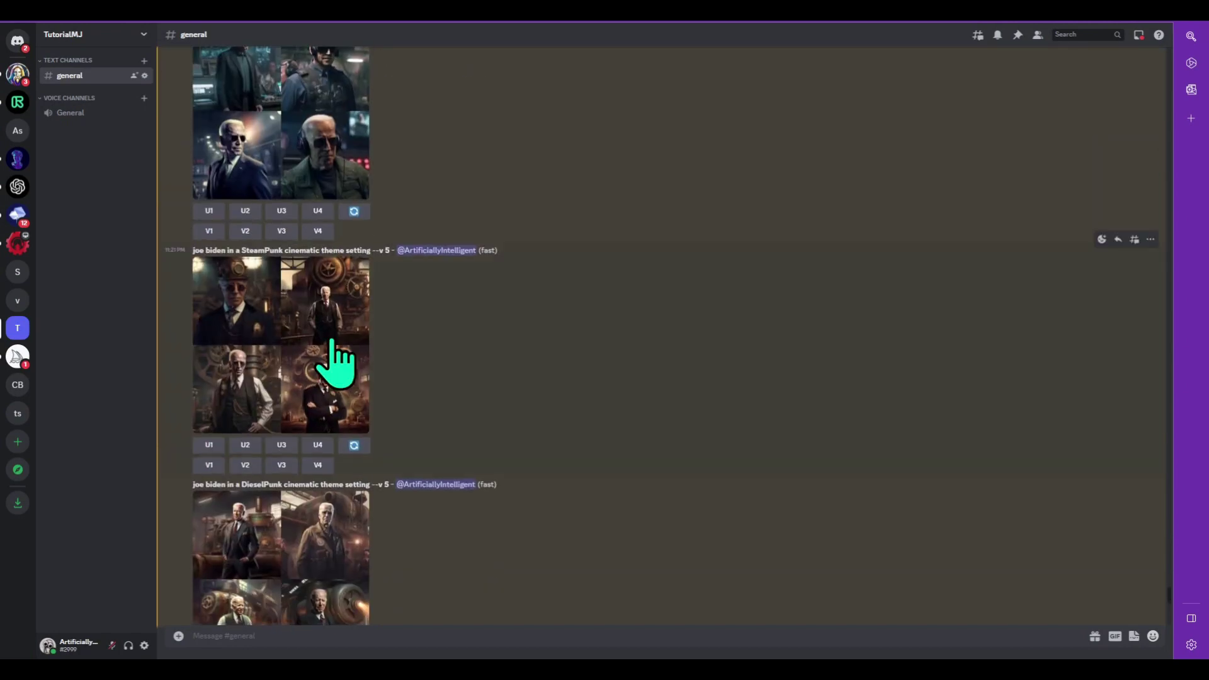
pyautogui.click(336, 363)
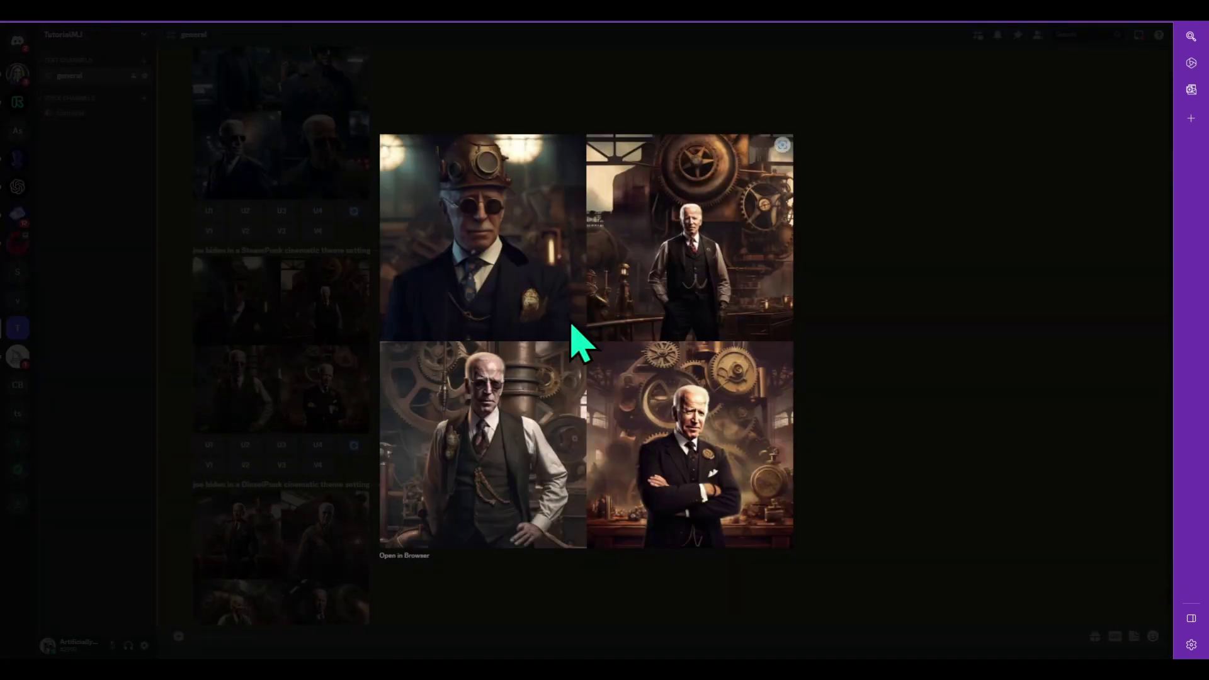
pyautogui.click(943, 469)
pyautogui.scroll(-3, 495, 353)
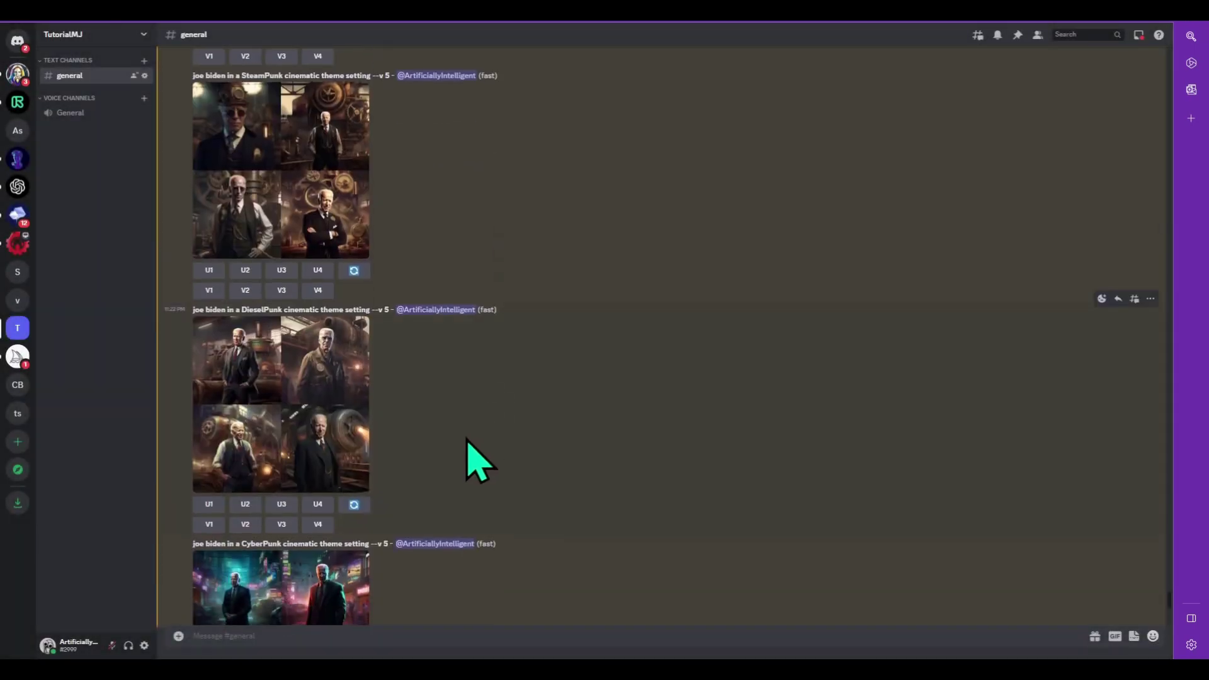
pyautogui.click(296, 409)
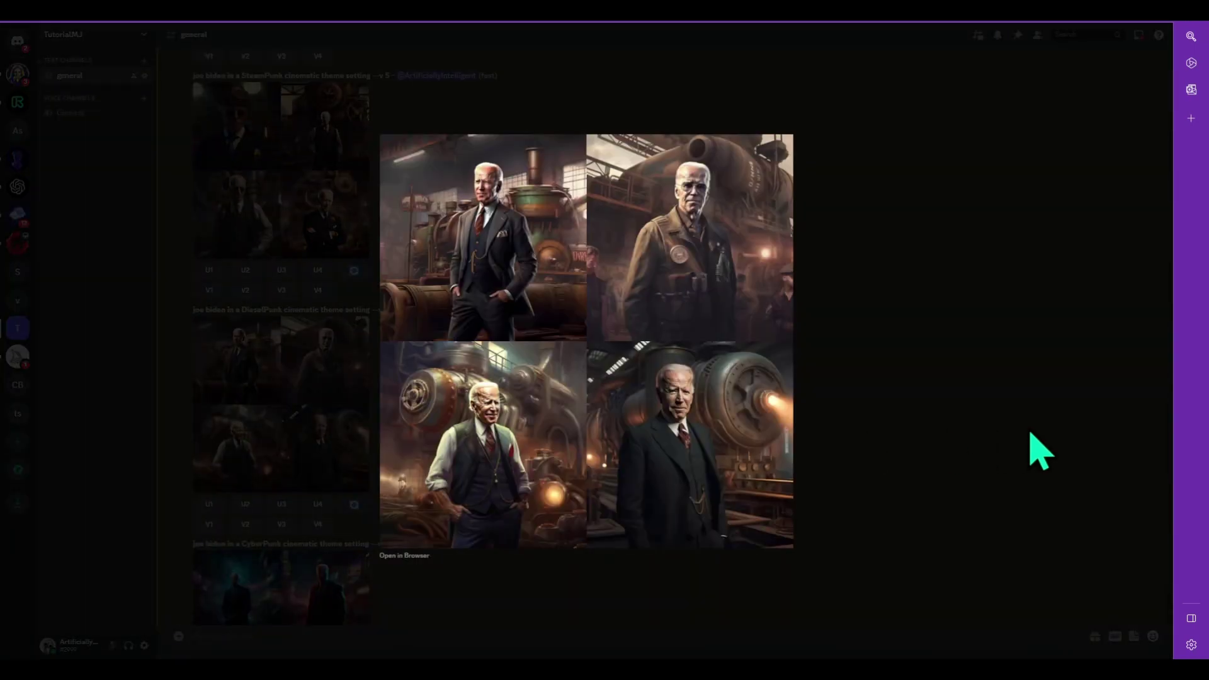
pyautogui.click(1031, 433)
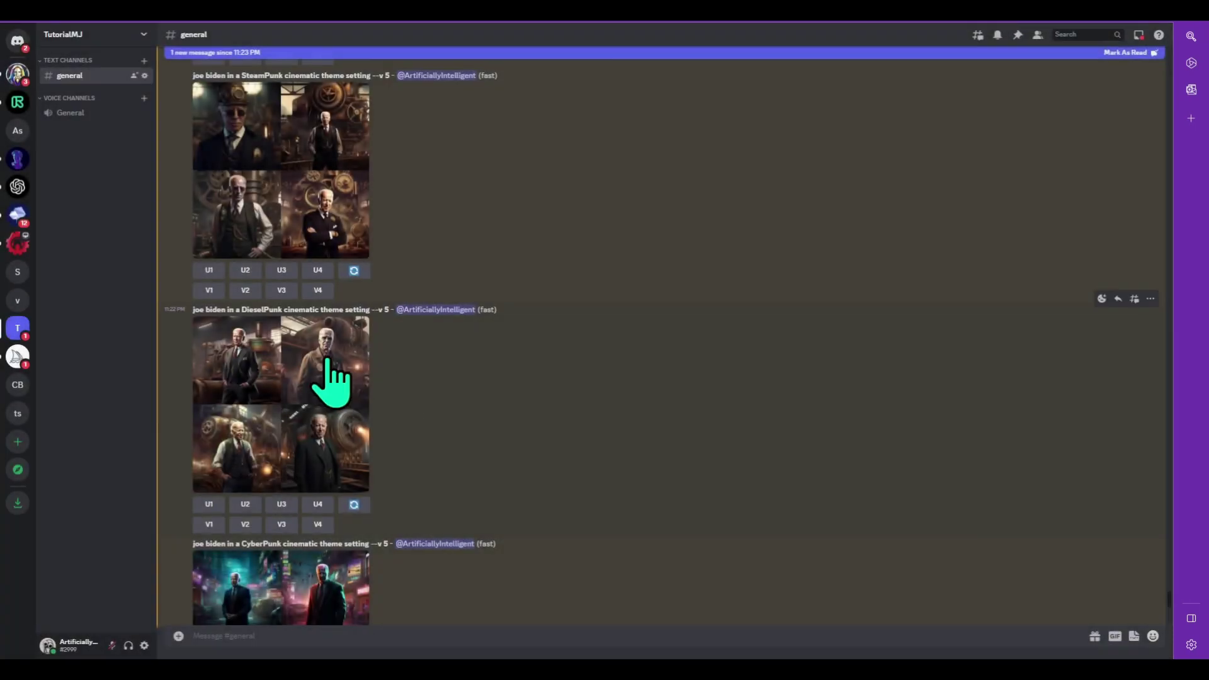
# Review the list of expanded "Punk" prompts and compare it with the generated grids below
pyautogui.scroll(10, 399, 345)
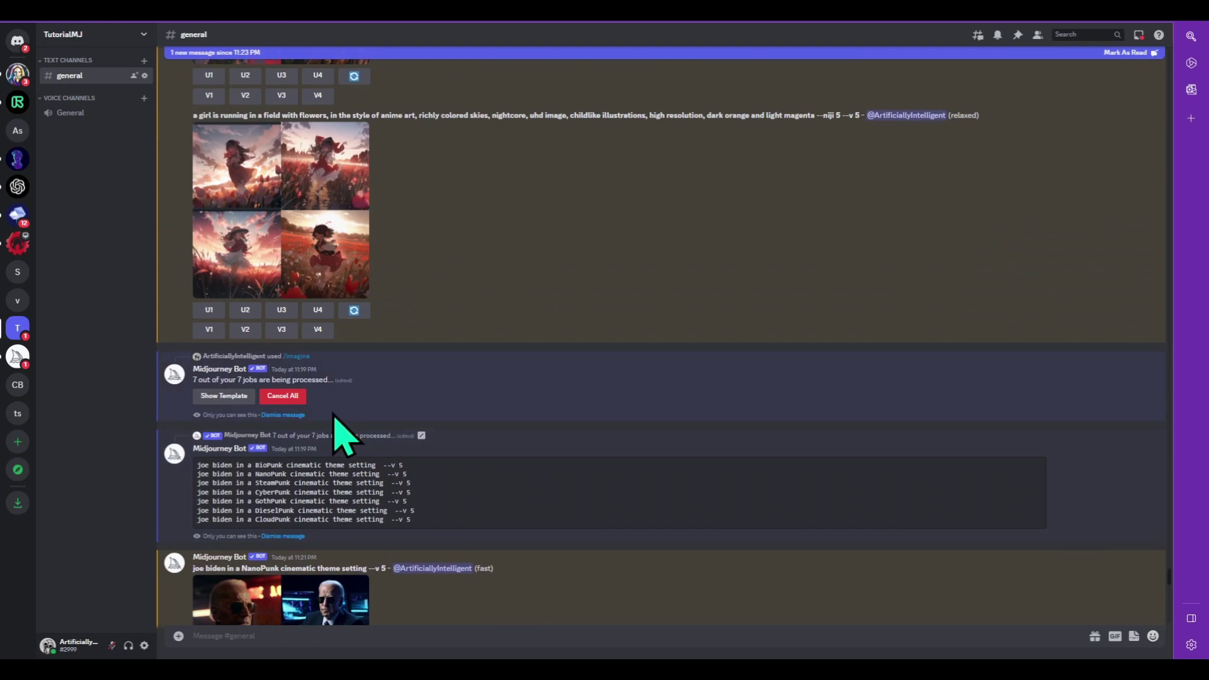
pyautogui.scroll(7, 386, 500)
pyautogui.scroll(-8, 390, 491)
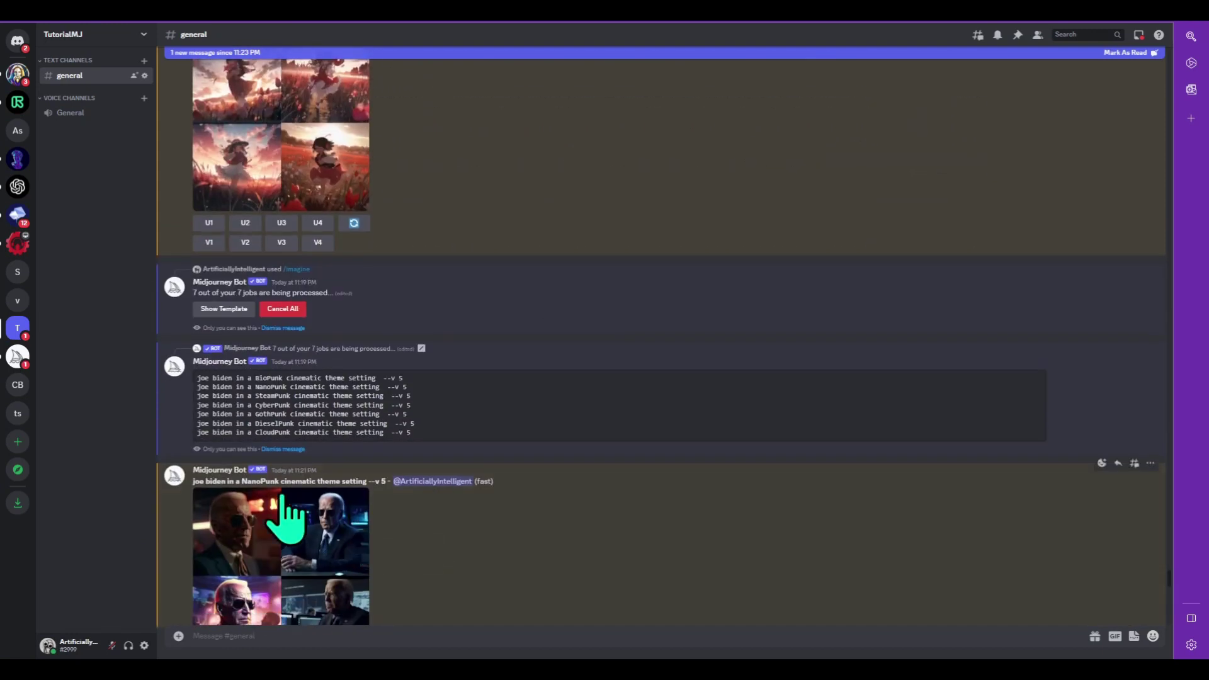
pyautogui.scroll(-7, 362, 515)
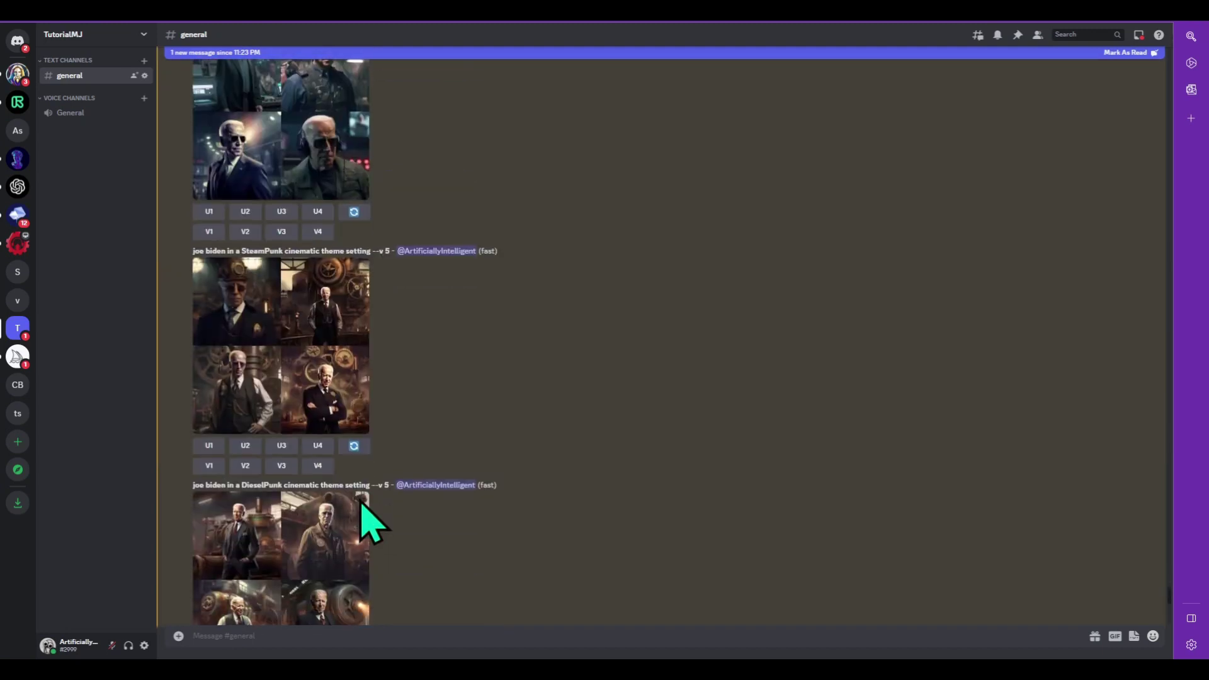
# Look over the SteamPunk and DieselPunk grids, then enlarge the CyberPunk grid to inspect it and close it
pyautogui.scroll(-2, 275, 513)
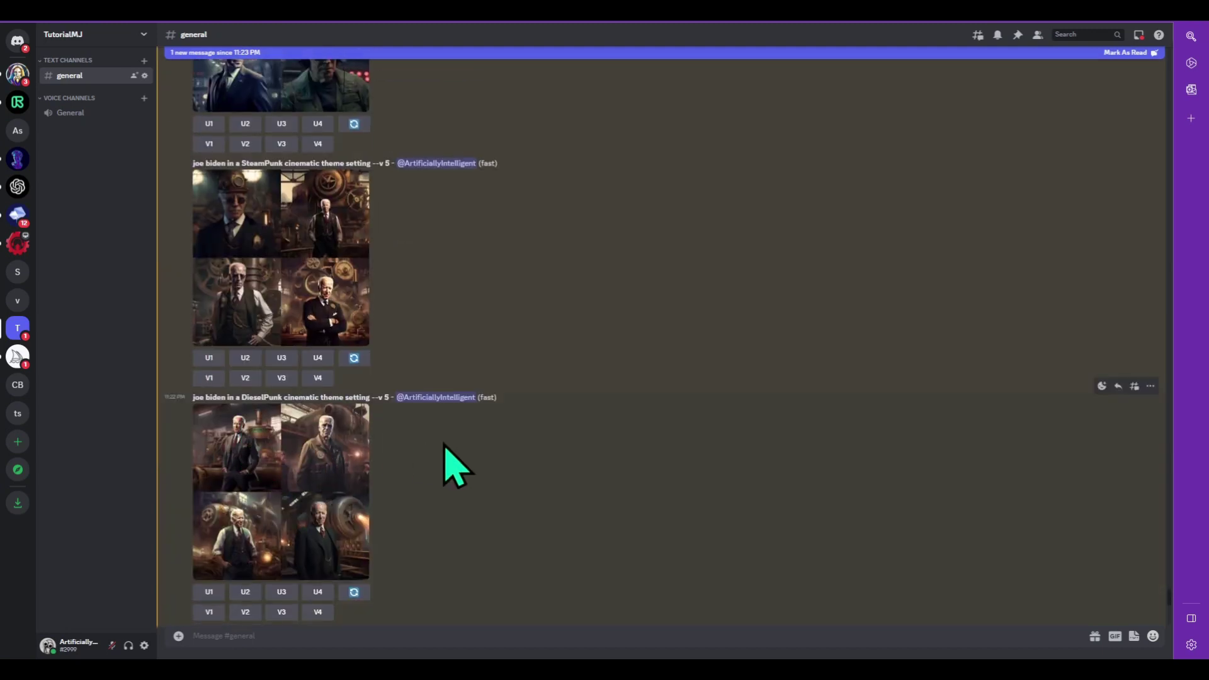
pyautogui.scroll(-2, 493, 475)
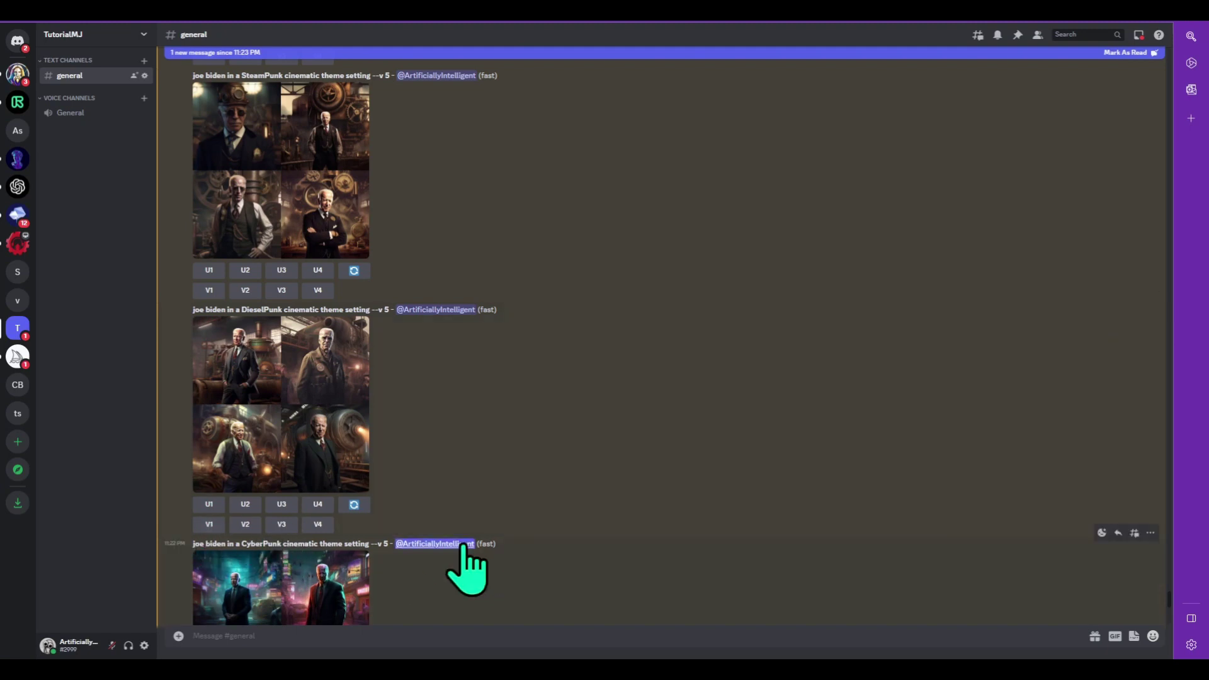
pyautogui.scroll(-3, 464, 566)
pyautogui.click(296, 480)
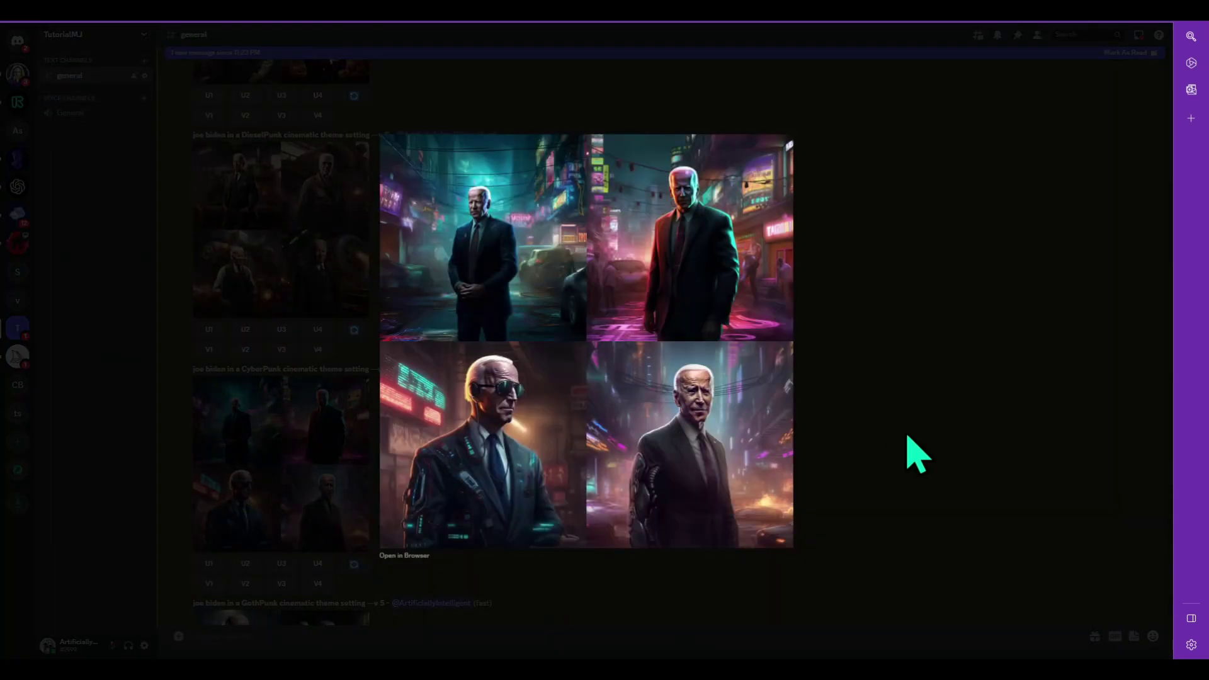
pyautogui.click(918, 453)
# Enlarge the GothPunk grid and the CloudPunk grid in turn, closing each after viewing
pyautogui.scroll(-3, 311, 437)
pyautogui.click(292, 437)
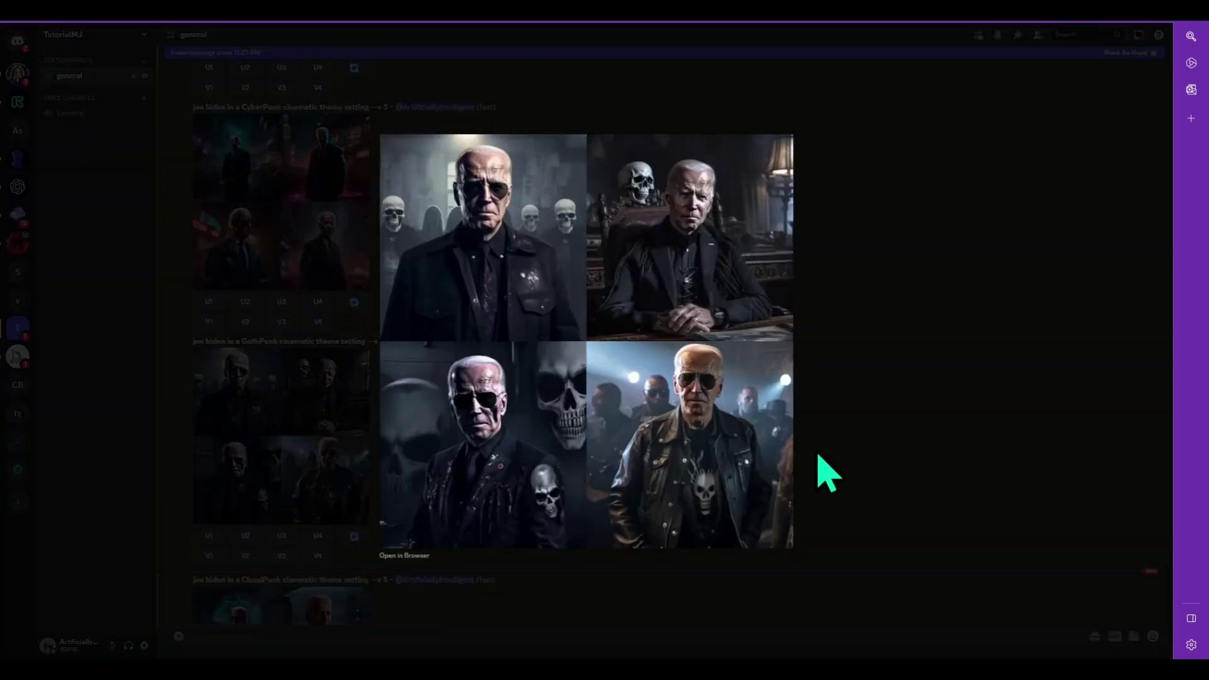
pyautogui.click(875, 466)
pyautogui.scroll(-3, 358, 472)
pyautogui.click(318, 460)
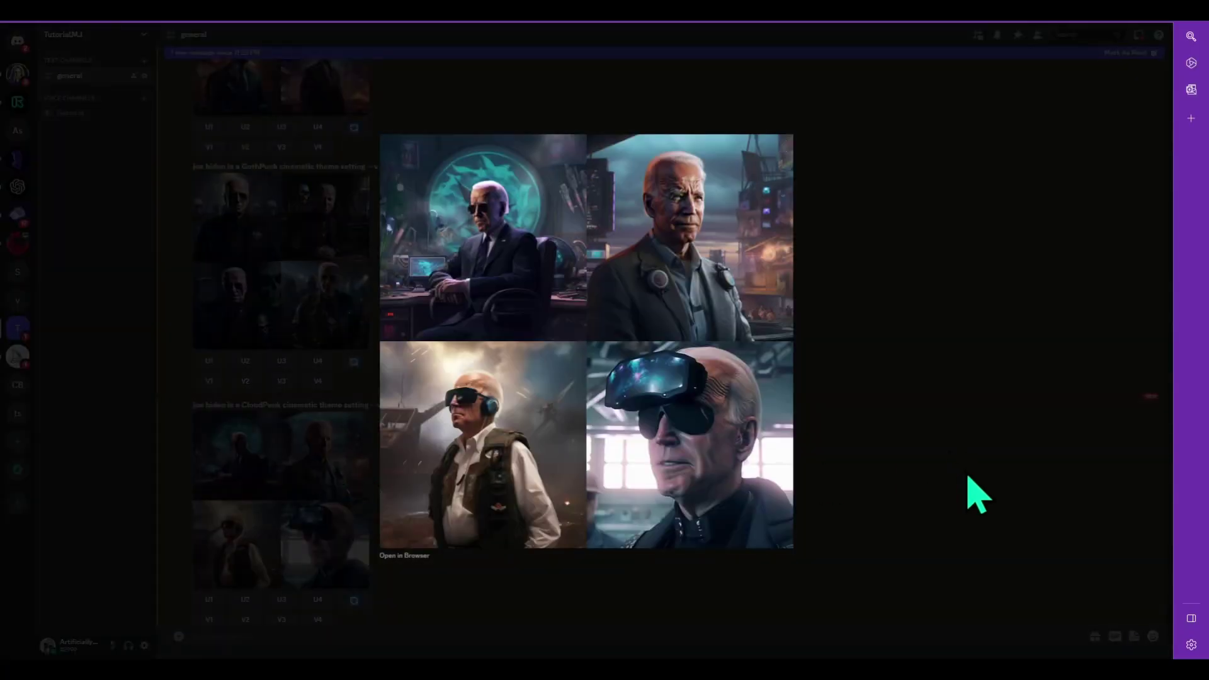
pyautogui.click(979, 494)
pyautogui.scroll(-1, 498, 415)
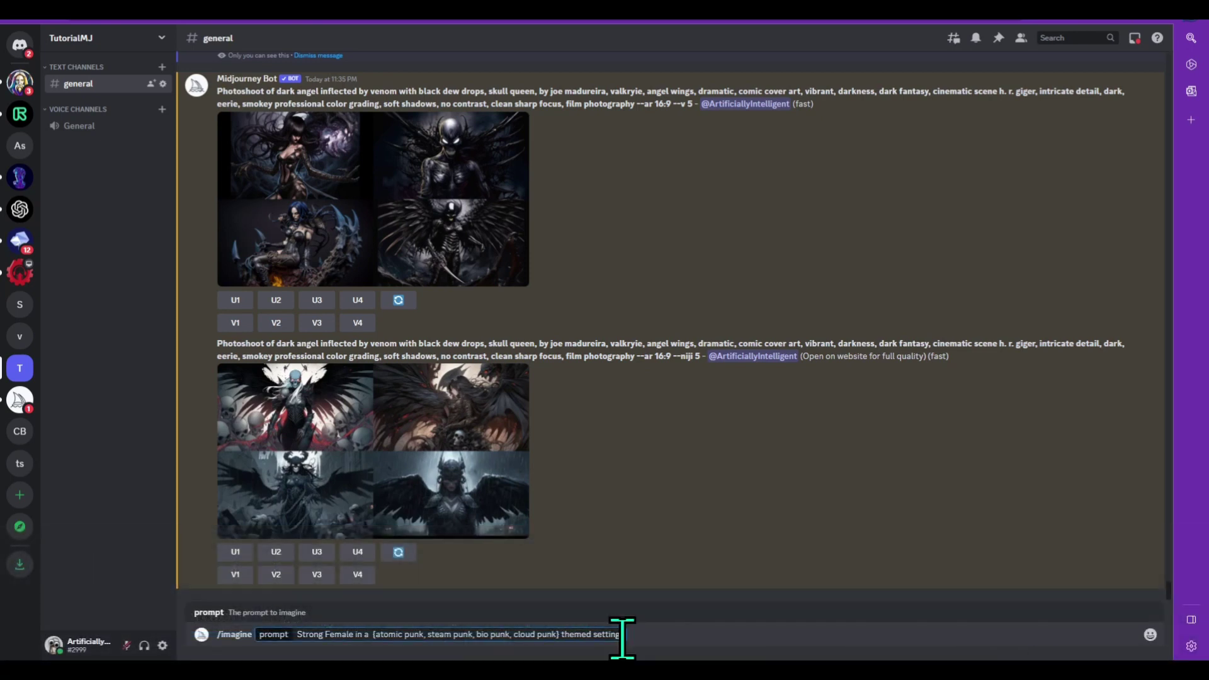
# Submit the /imagine prompt "Strong Female in a {atomic punk, steam punk, bio punk, cloud punk} themed setting" and show its expanded prompts
pyautogui.press('Return')
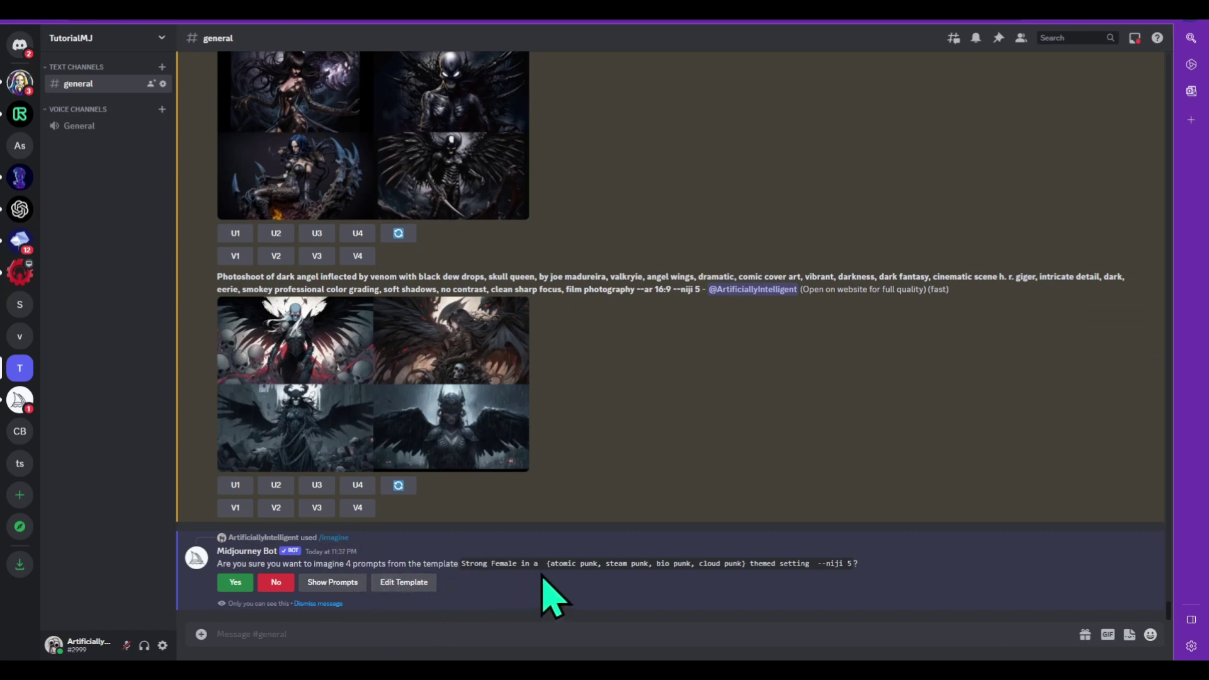
pyautogui.click(332, 581)
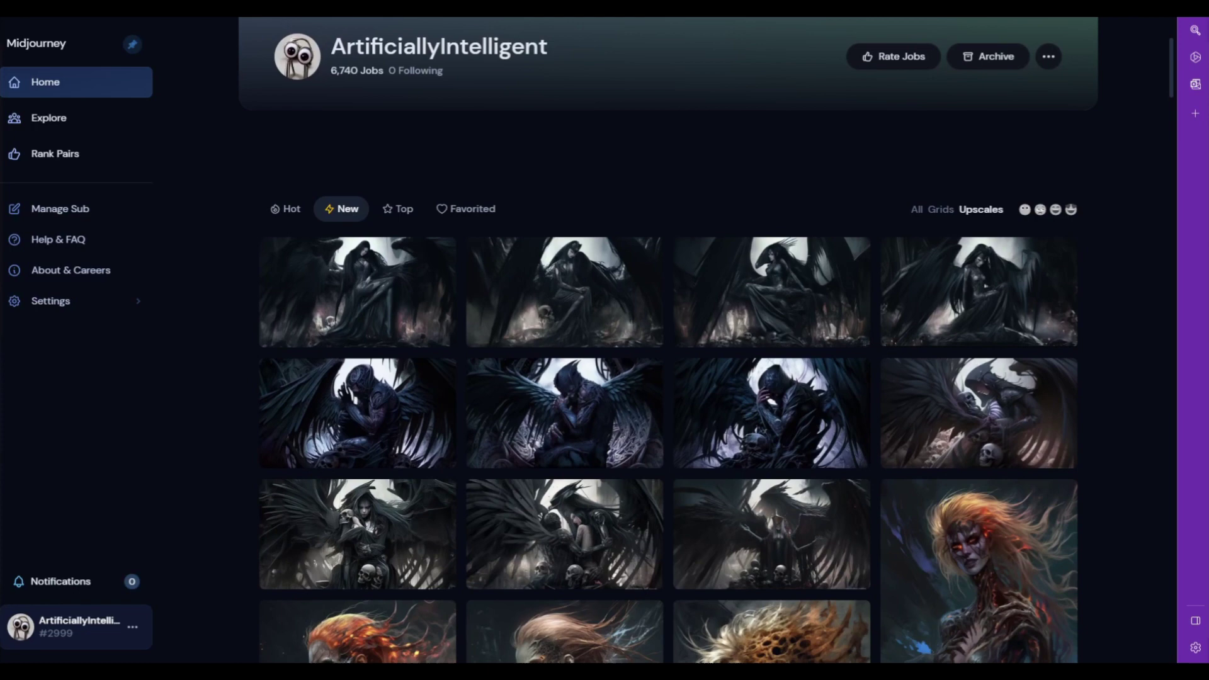
# Browse the newest upscaled images in the profile gallery on the Midjourney website
pyautogui.scroll(-6, 667, 377)
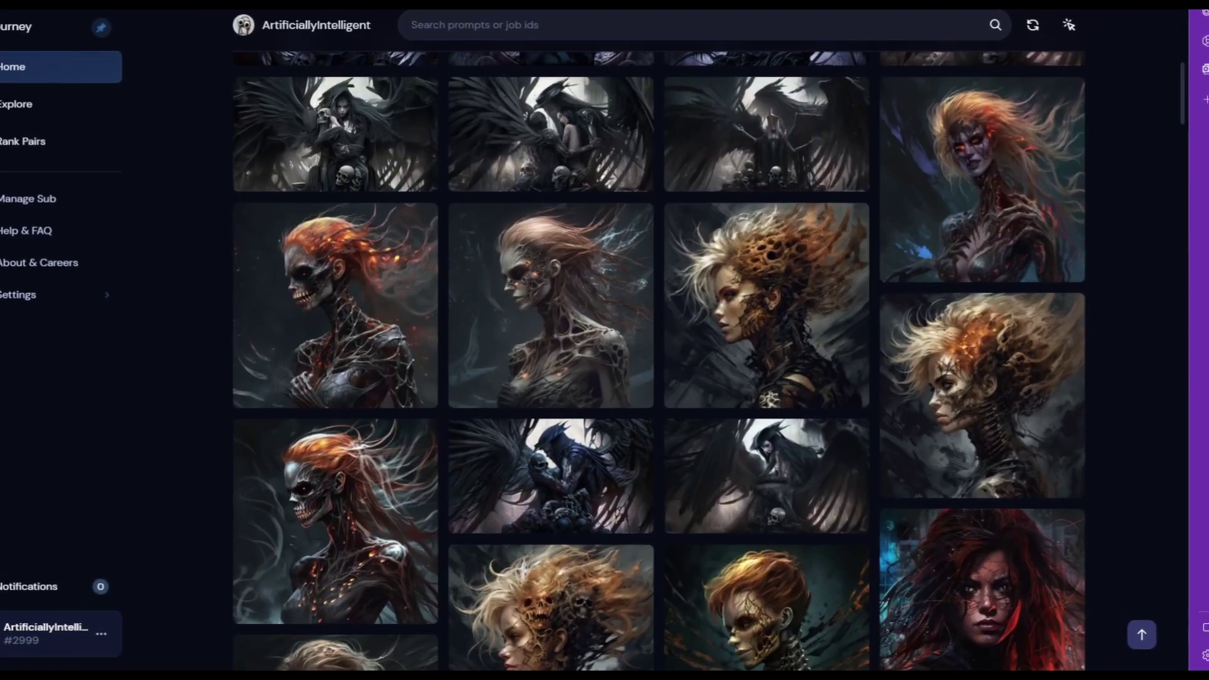
pyautogui.scroll(-8, 661, 359)
pyautogui.scroll(-12, 655, 352)
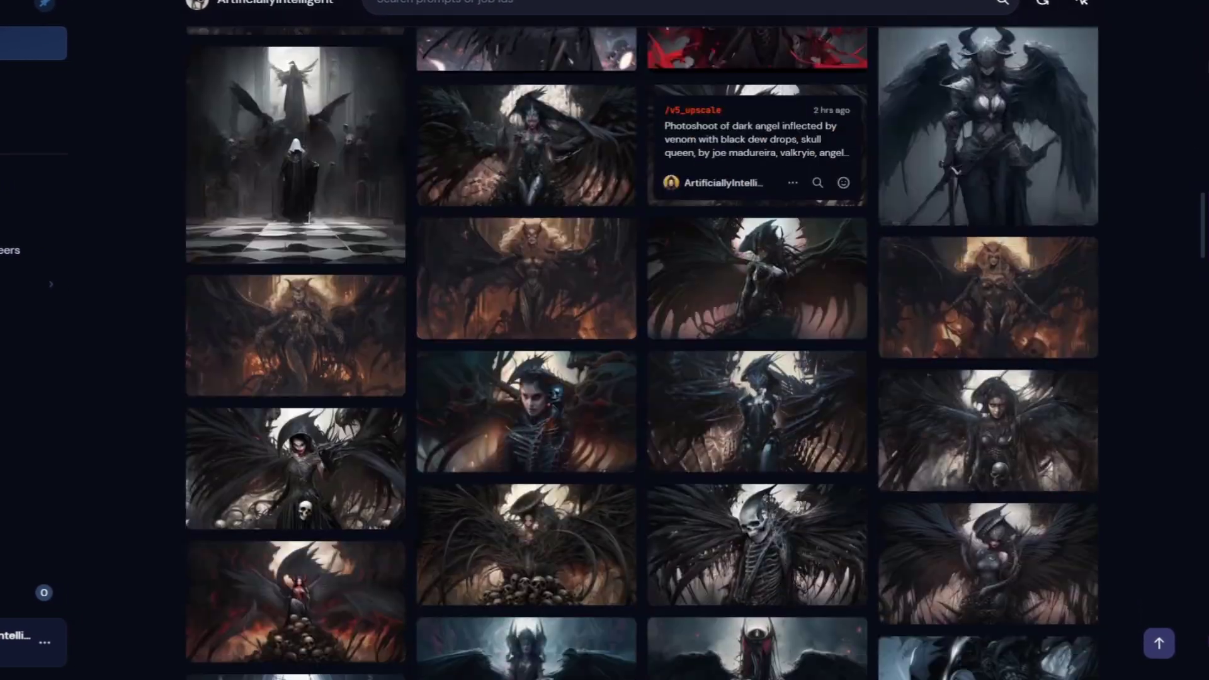
pyautogui.scroll(-10, 743, 409)
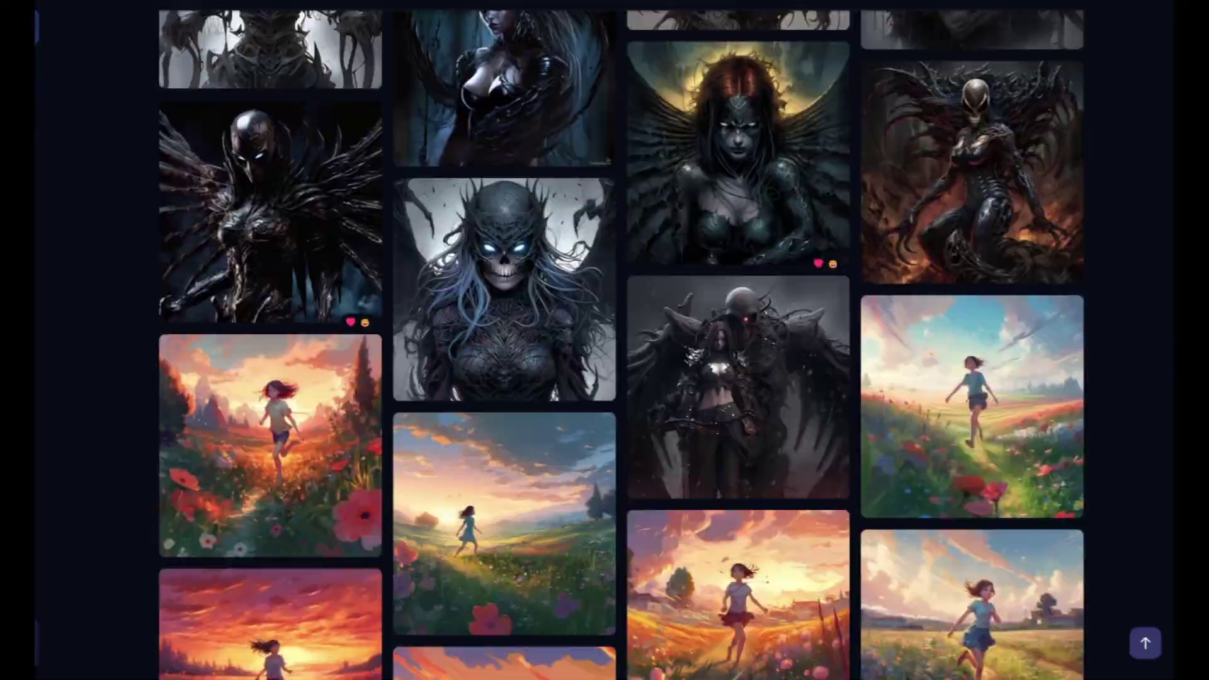
pyautogui.scroll(-15, 604, 340)
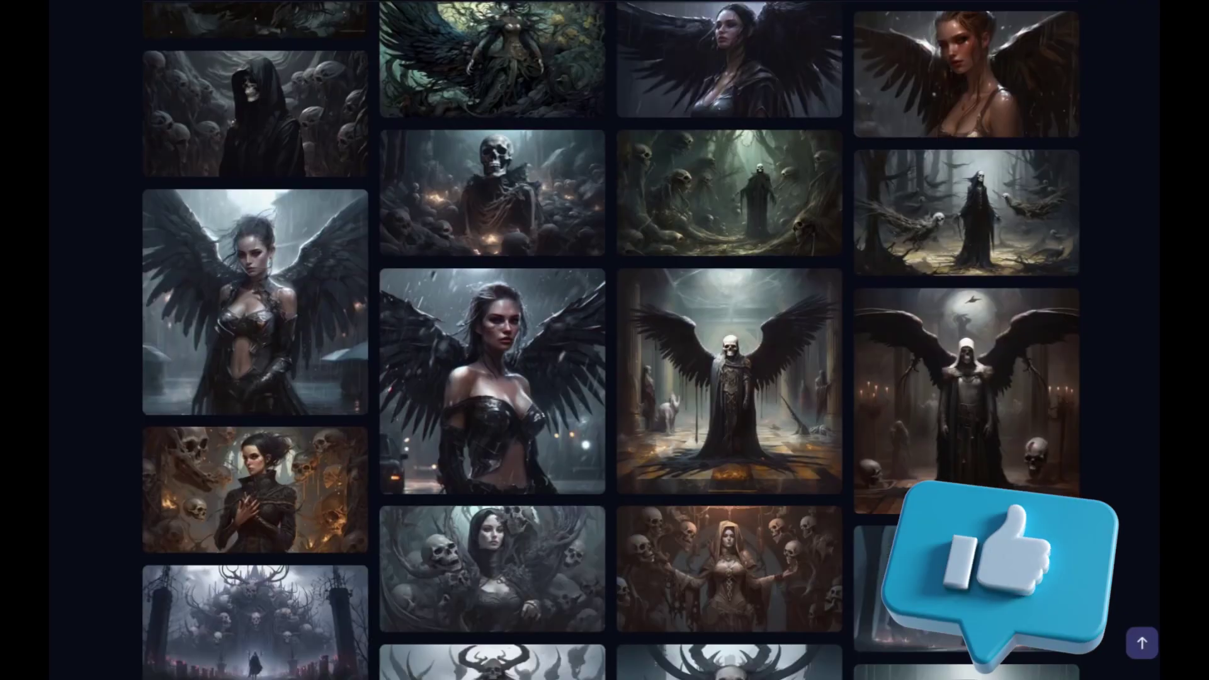
pyautogui.scroll(-5, 605, 340)
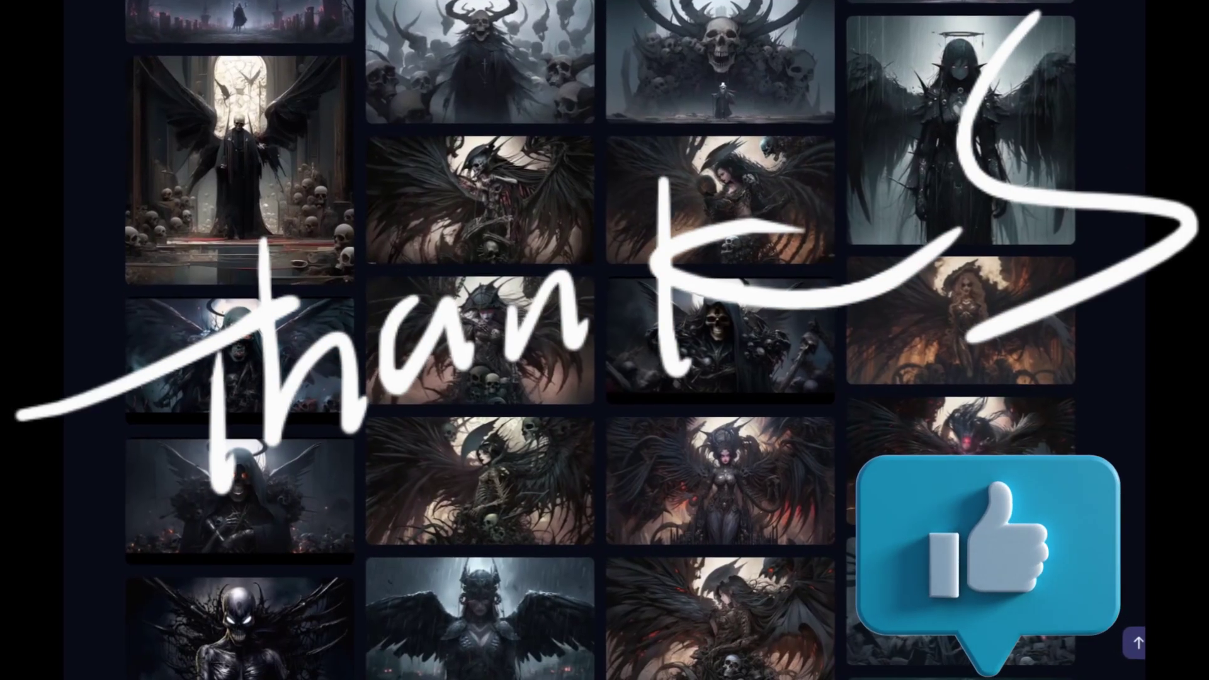